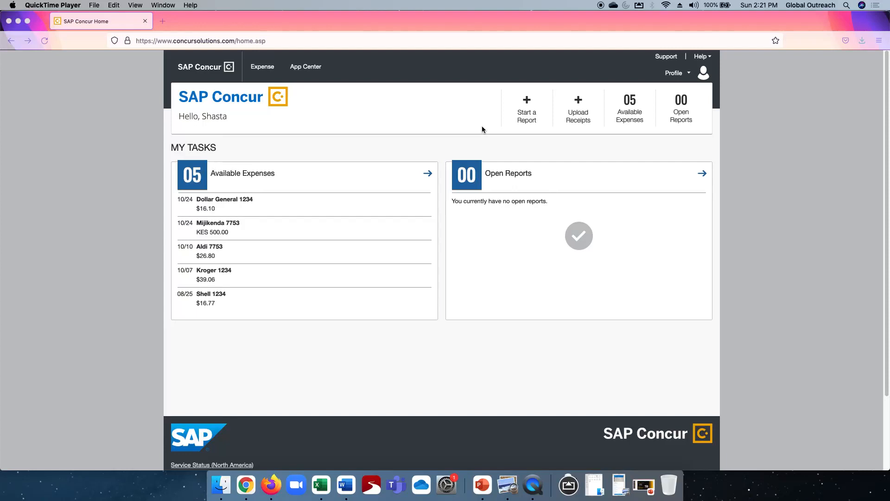
# Open the Expense section and review the available expenses, the available receipts and the reference expense image
pyautogui.click(261, 69)
pyautogui.click(260, 68)
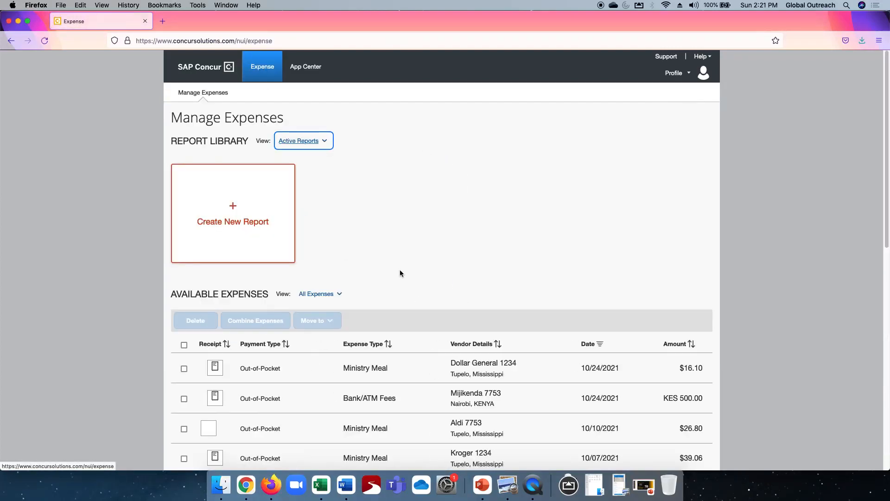
pyautogui.scroll(-4, 449, 268)
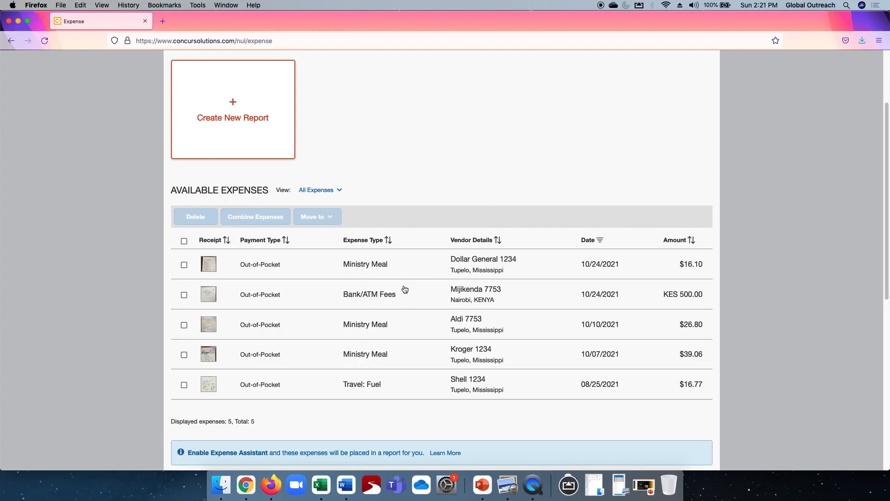
pyautogui.scroll(-5, 404, 319)
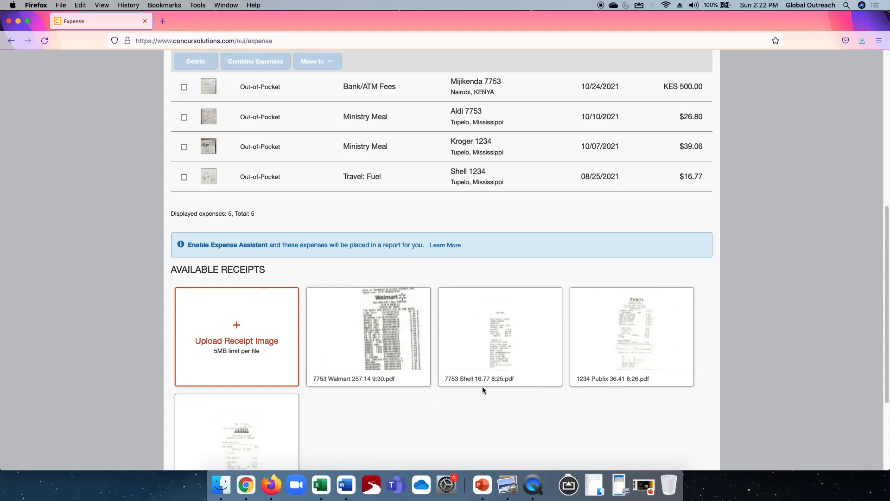
pyautogui.scroll(2, 482, 386)
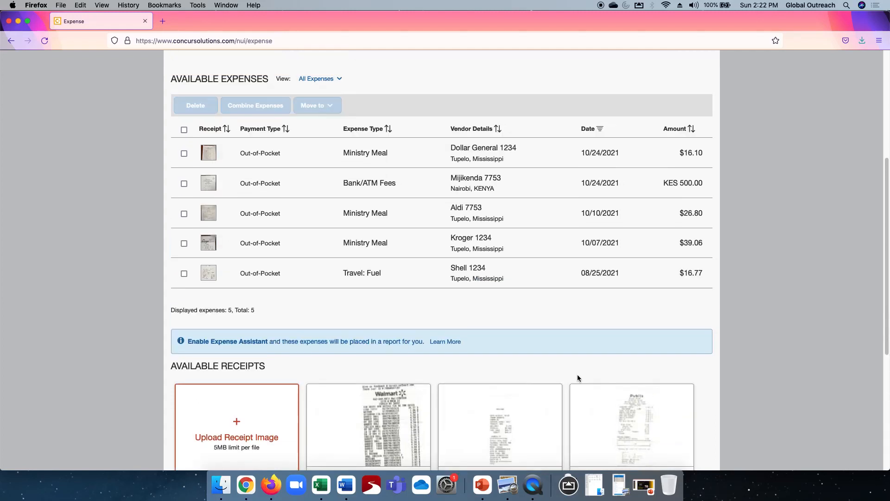
pyautogui.click(620, 482)
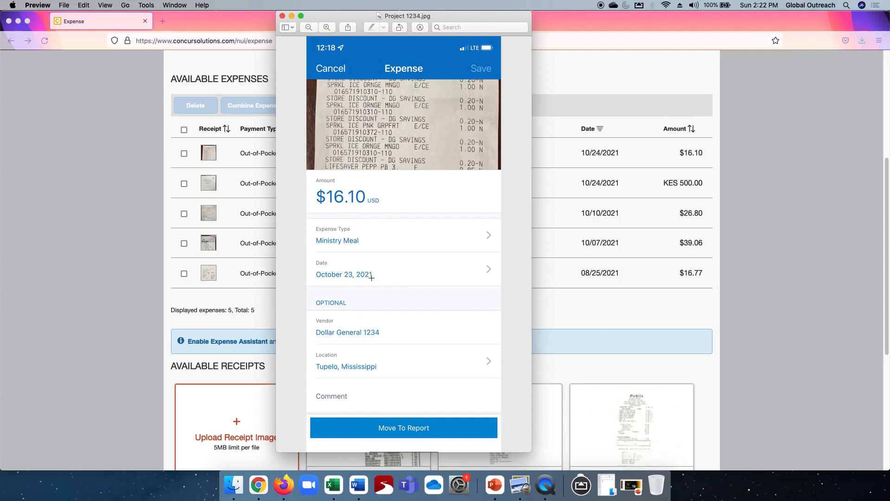
pyautogui.click(292, 16)
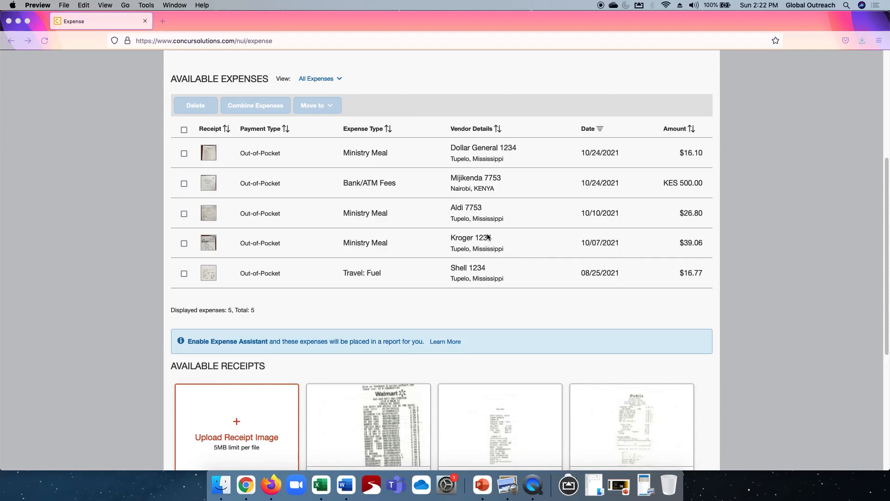
pyautogui.scroll(-5, 421, 254)
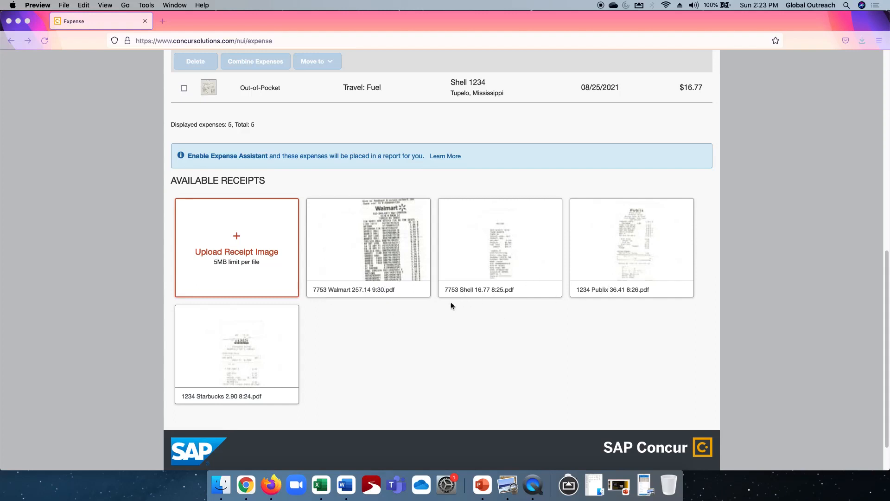
pyautogui.scroll(10, 452, 301)
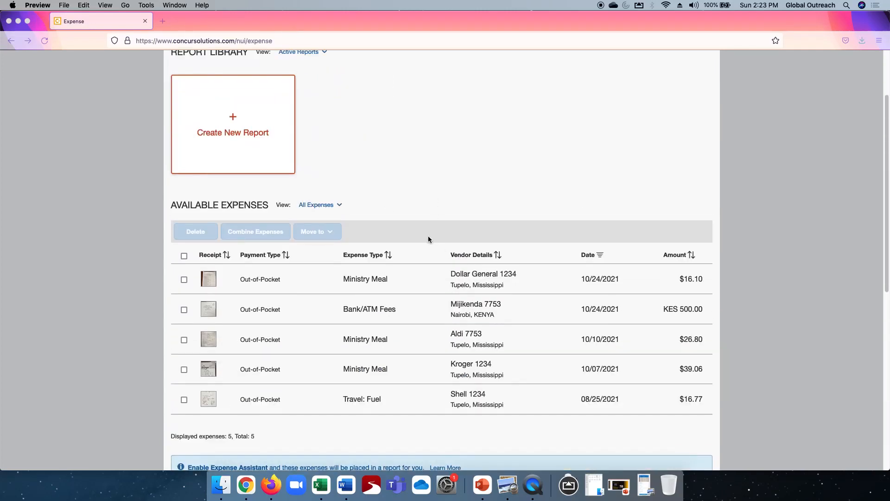
pyautogui.scroll(-2, 424, 234)
pyautogui.scroll(5, 424, 234)
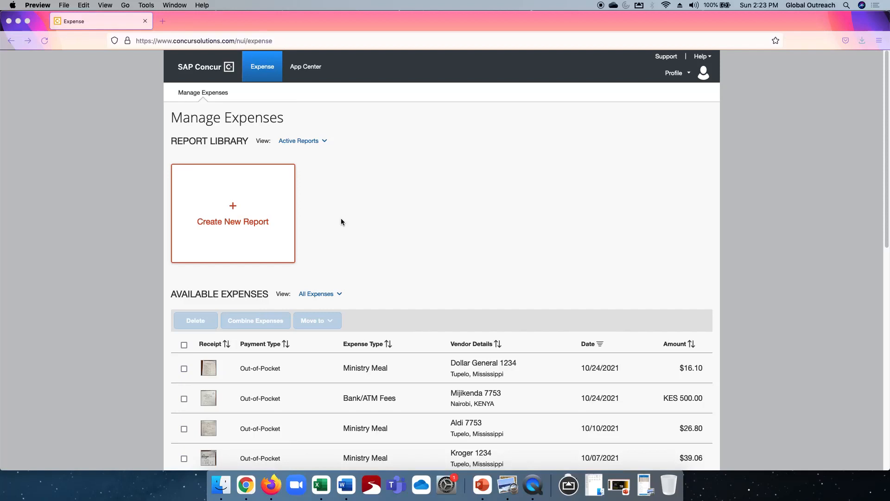
# Create a new report named with the employee's full name followed by 1234 / 7753
pyautogui.click(232, 209)
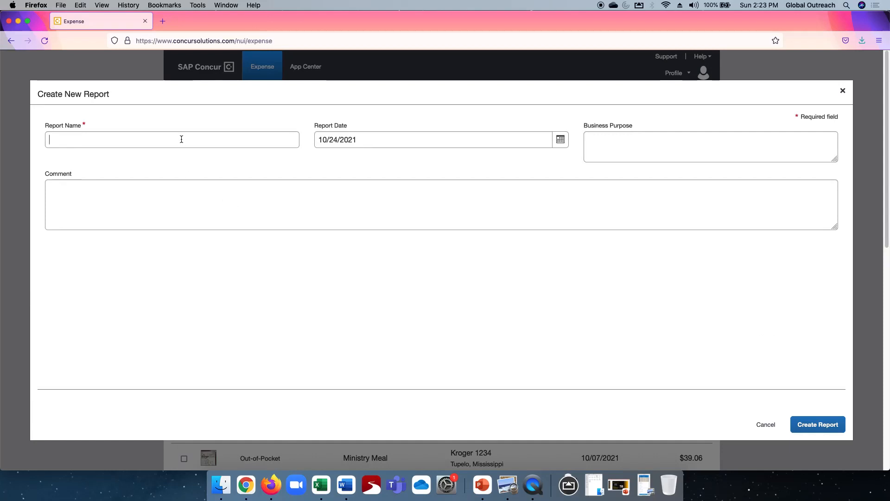
pyautogui.click(181, 139)
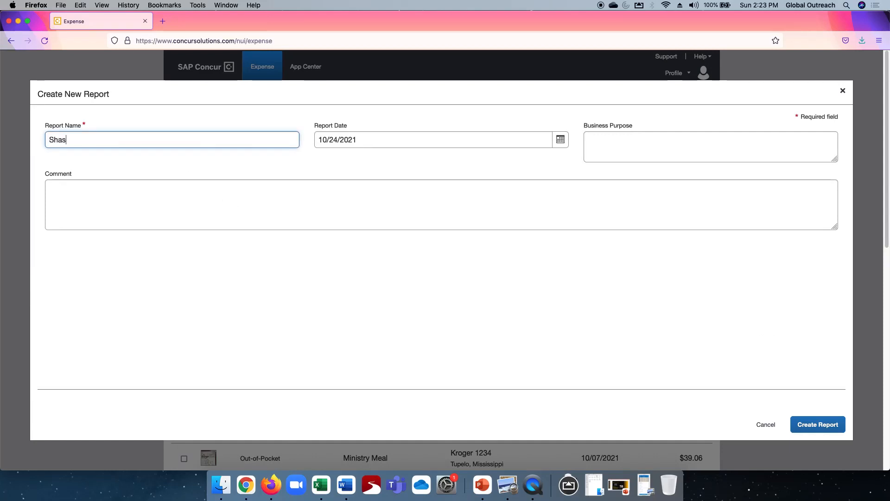
pyautogui.write('1234 / 7753')
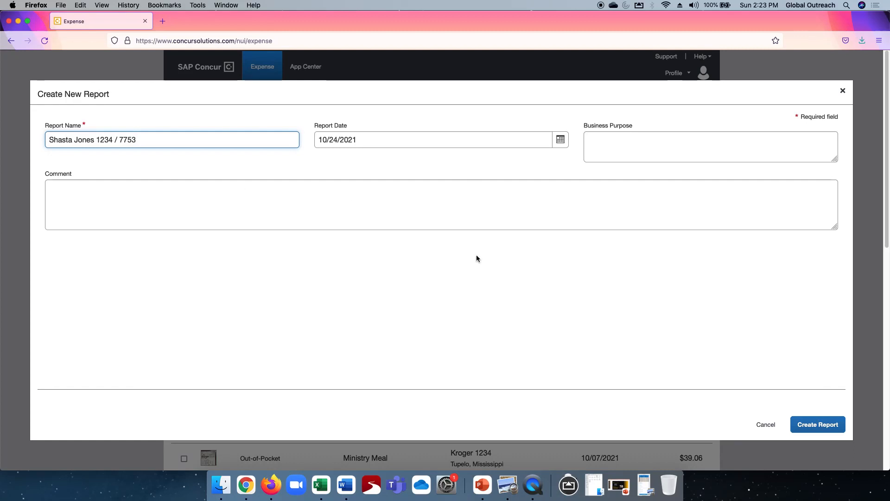
pyautogui.click(812, 425)
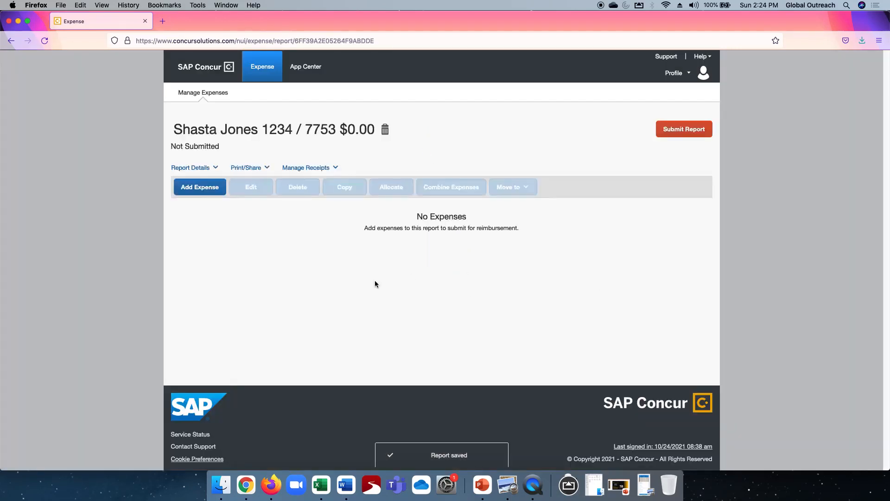
# Add all five available expenses to the report
pyautogui.click(198, 187)
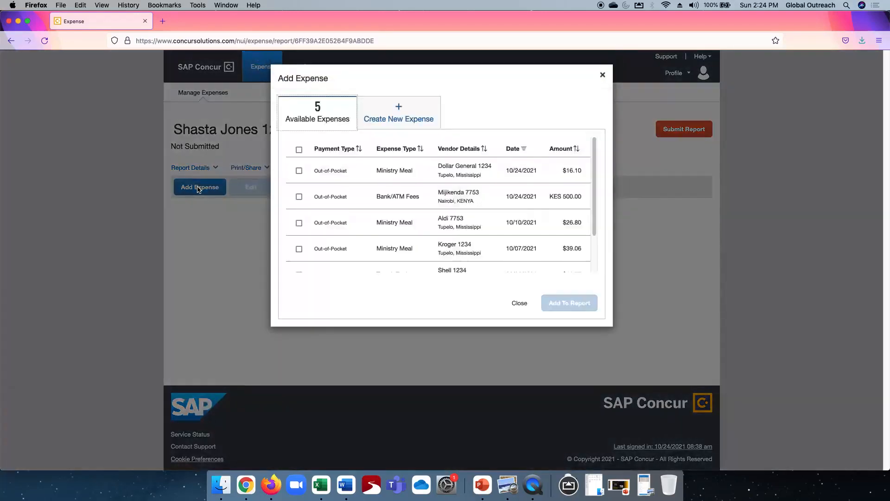
pyautogui.click(299, 150)
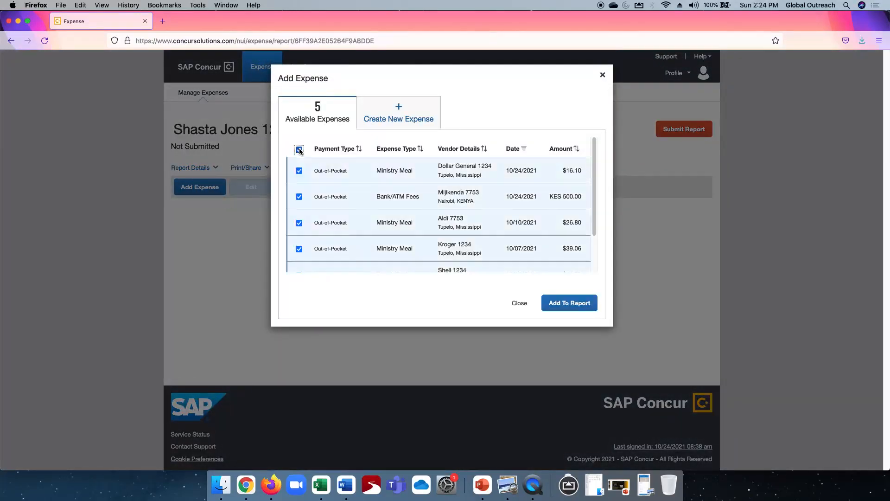
pyautogui.click(569, 304)
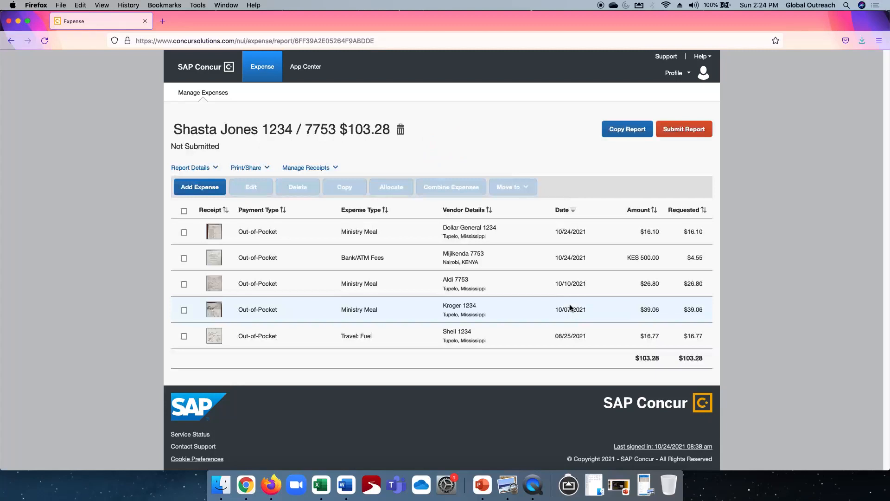
# Open the report's expenses, move to the Mijikenda Bank/ATM Fees expense and set its Project/Fund to (7753) 7753
pyautogui.click(258, 232)
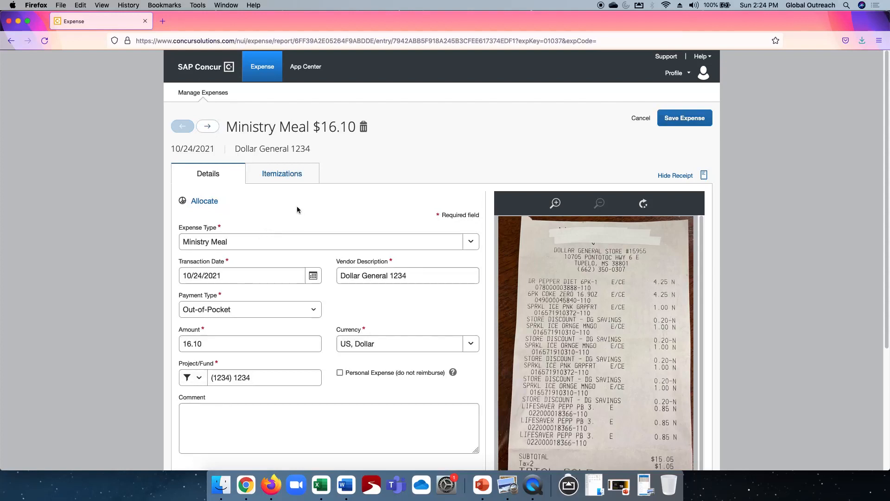
pyautogui.scroll(-3, 297, 206)
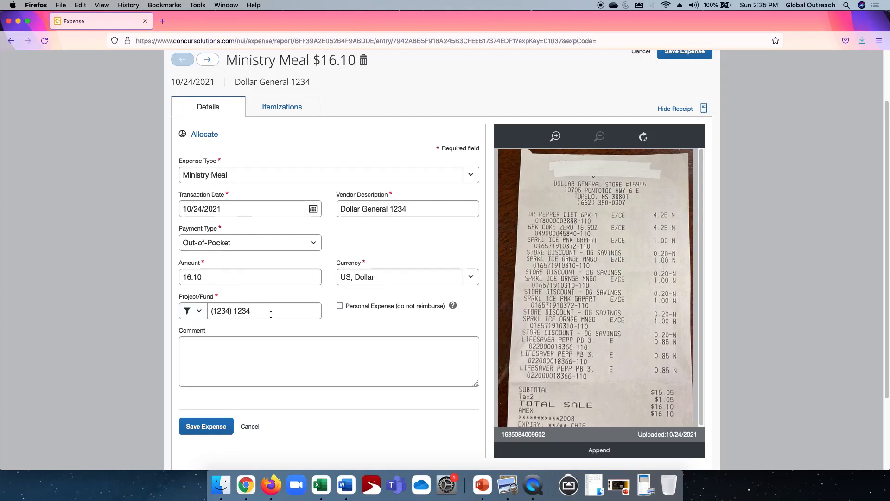
pyautogui.click(208, 63)
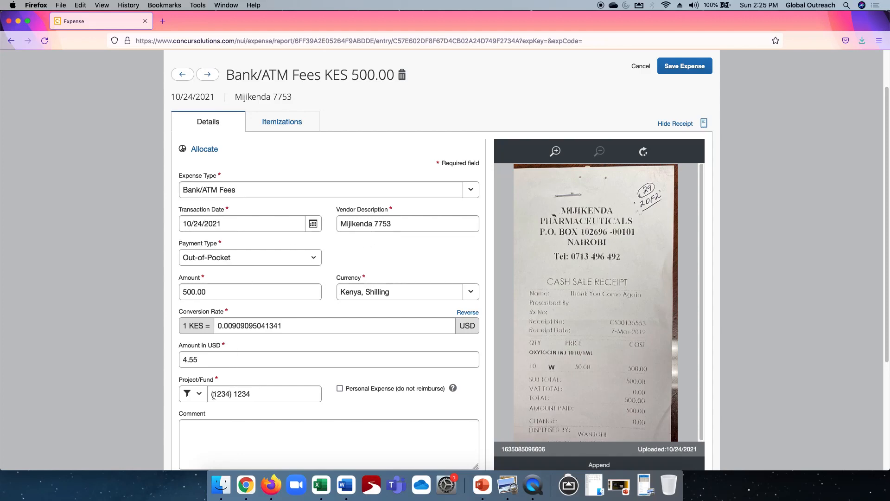
pyautogui.click(257, 394)
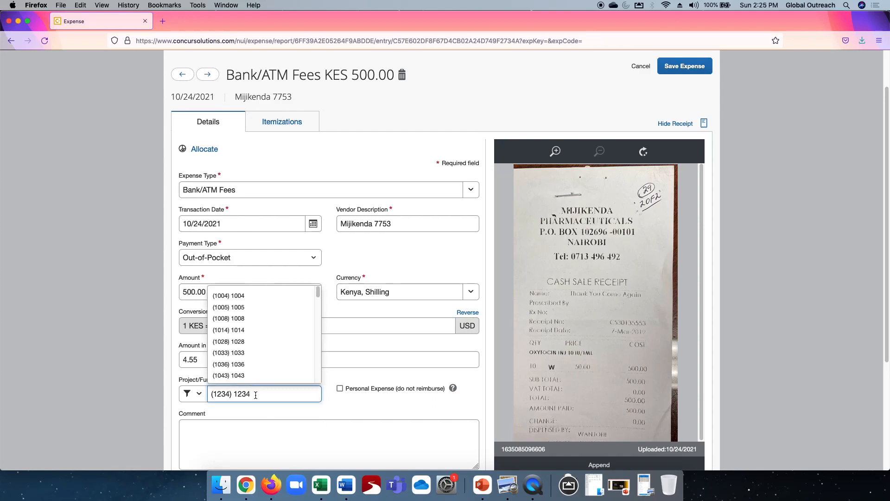
pyautogui.moveTo(258, 393); pyautogui.dragTo(177, 393)
pyautogui.write('7753')
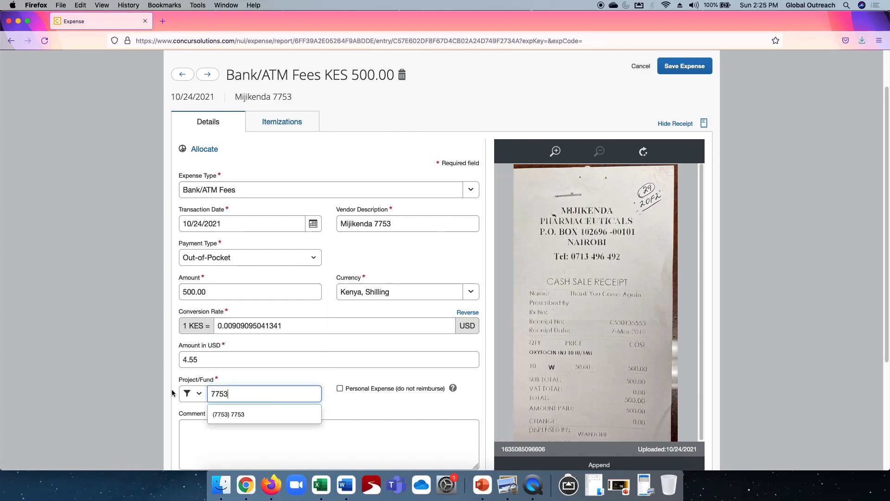
pyautogui.click(231, 415)
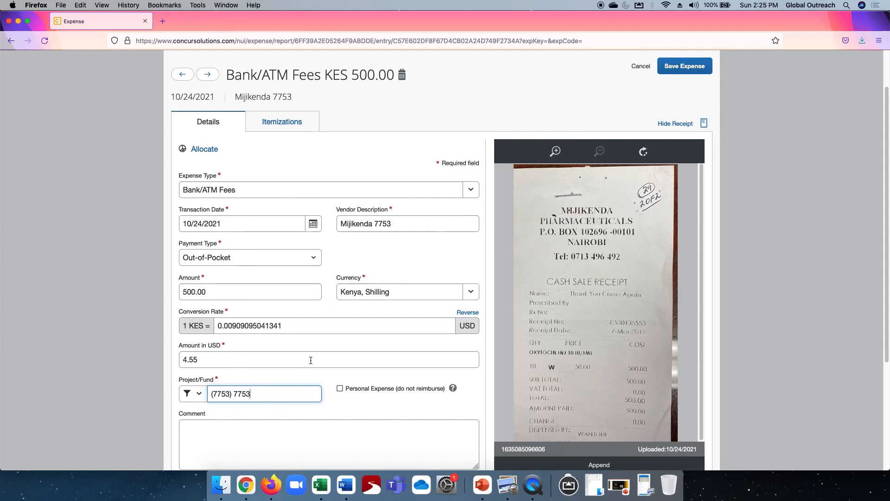
# Save and move to the Aldi Ministry Meal expense, setting its Project/Fund to (7753) 7753
pyautogui.click(216, 75)
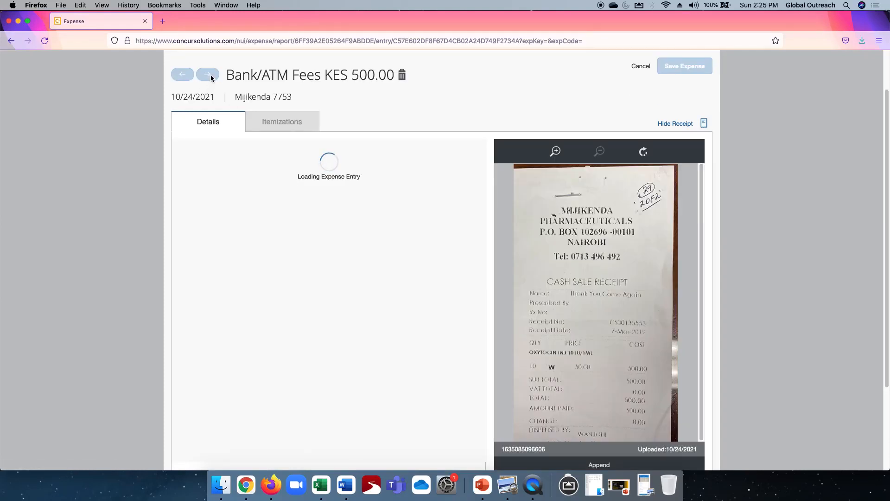
pyautogui.click(211, 77)
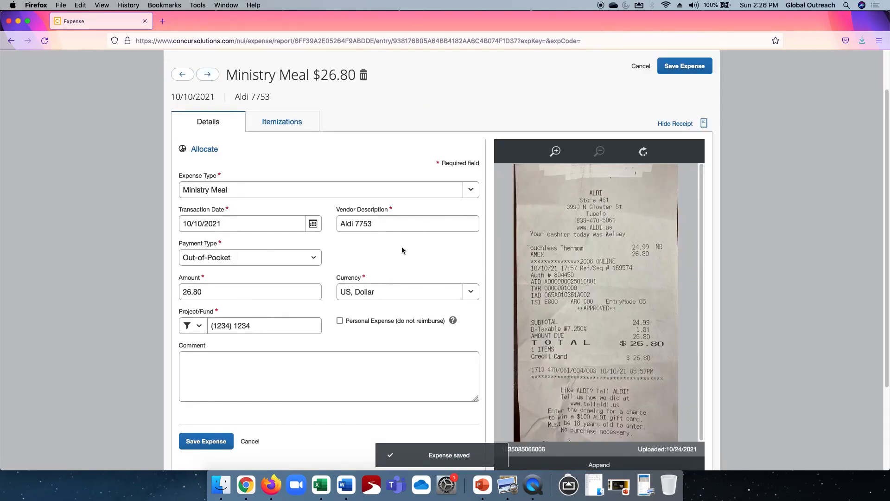
pyautogui.click(262, 326)
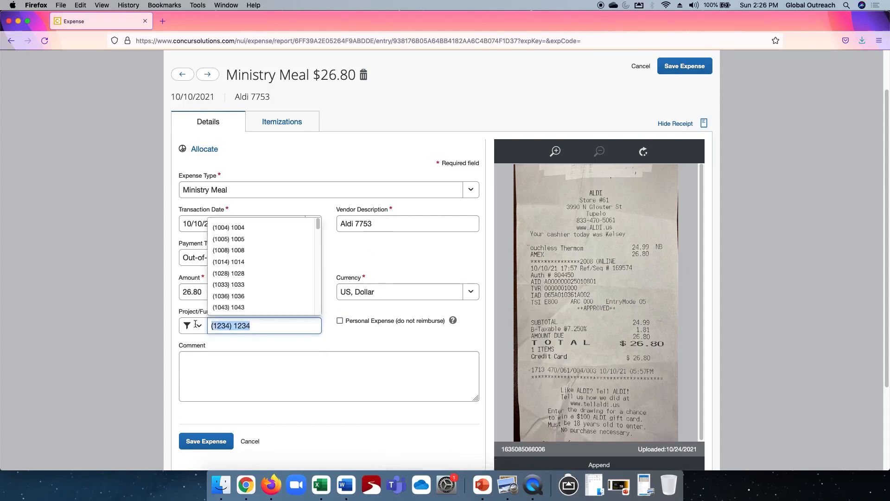
pyautogui.write('7753')
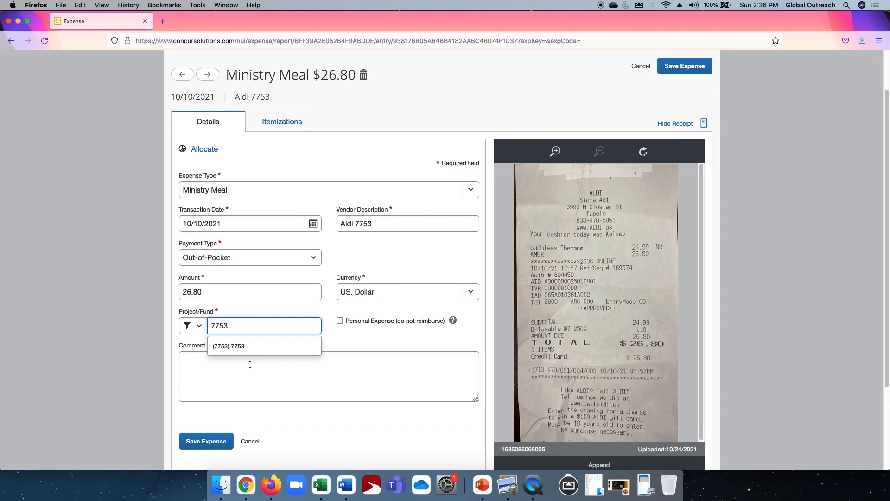
pyautogui.click(234, 346)
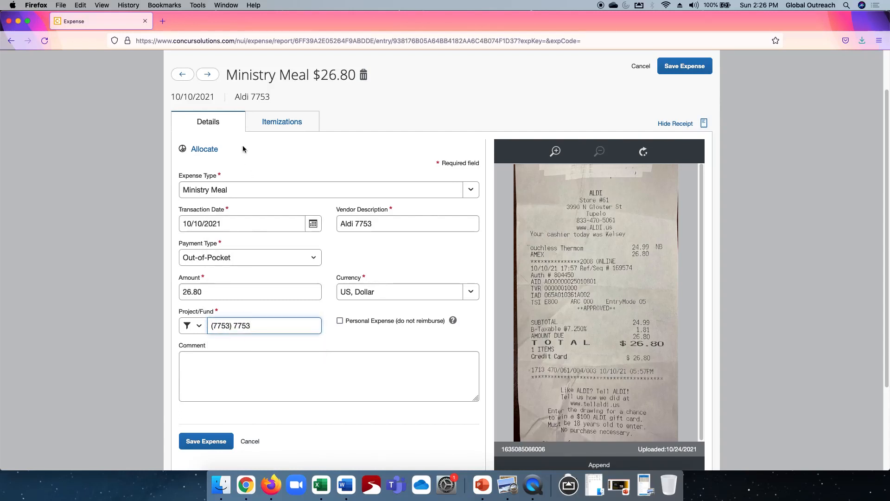
# Save the Aldi expense, step through the Kroger and Shell expenses and save the fuel expense
pyautogui.click(207, 75)
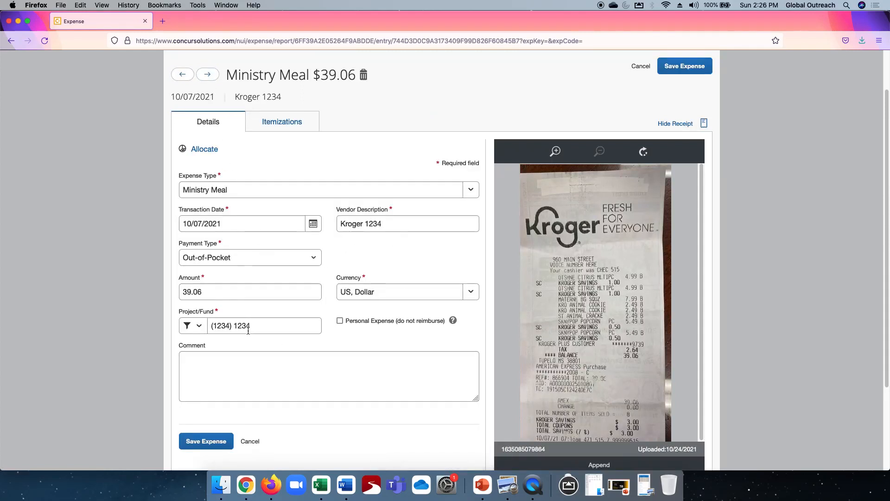
pyautogui.click(208, 76)
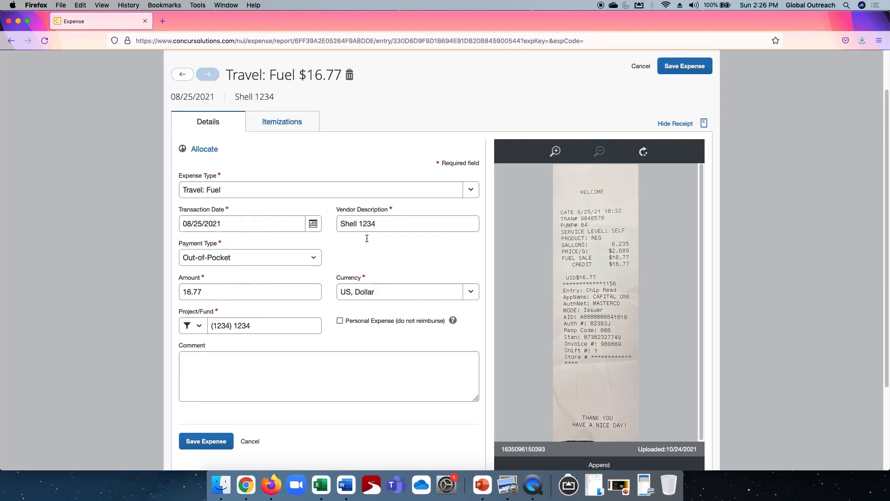
pyautogui.click(683, 66)
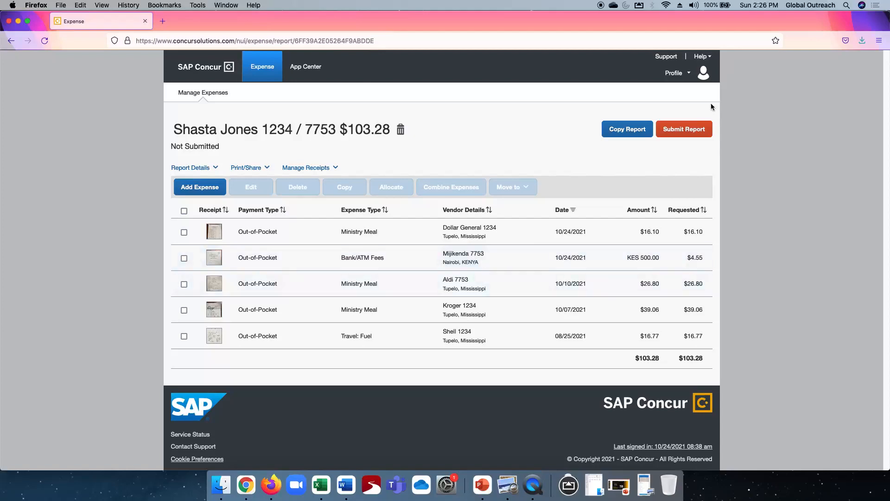
# Open the report totals for submission twice and cancel each time
pyautogui.click(689, 131)
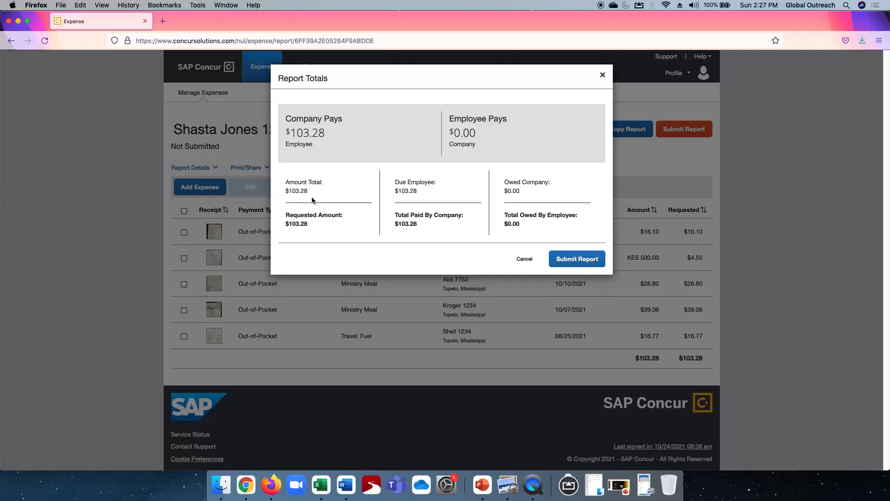
pyautogui.click(525, 260)
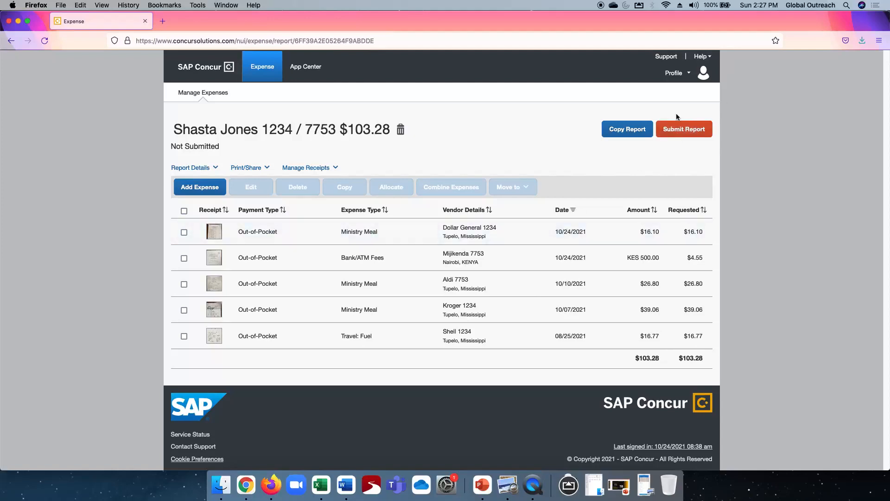
pyautogui.click(687, 129)
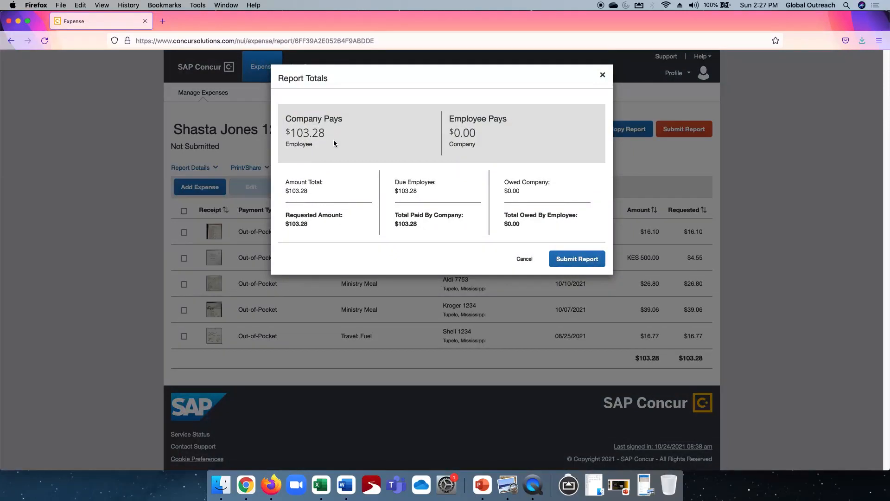
pyautogui.click(526, 259)
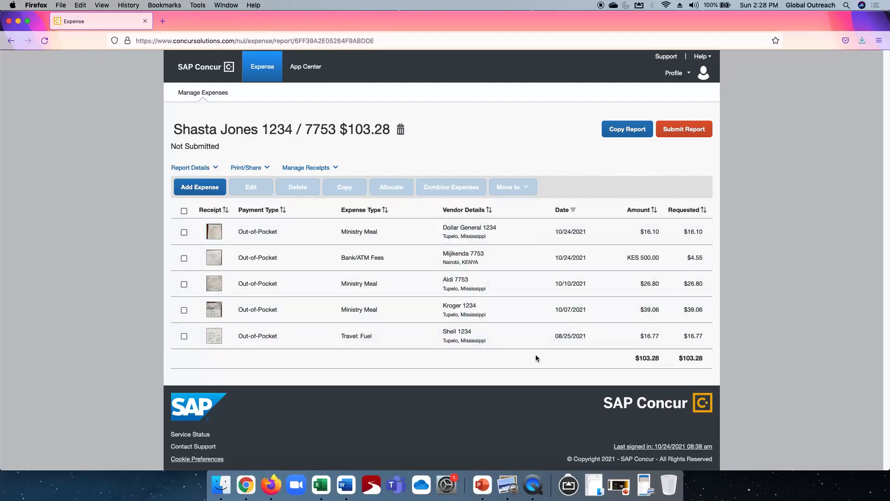
# Allocate all five expenses by amount, adding a 1234 Project/Fund line set to 30.00
pyautogui.click(184, 212)
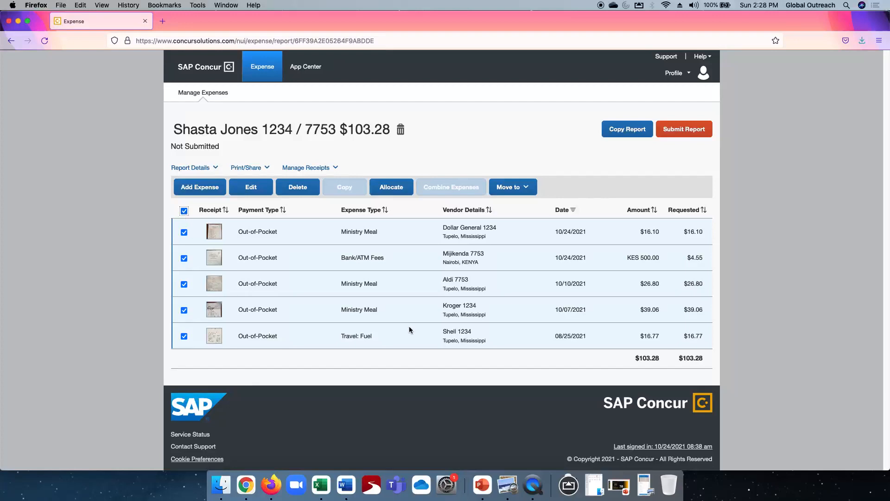
pyautogui.click(389, 190)
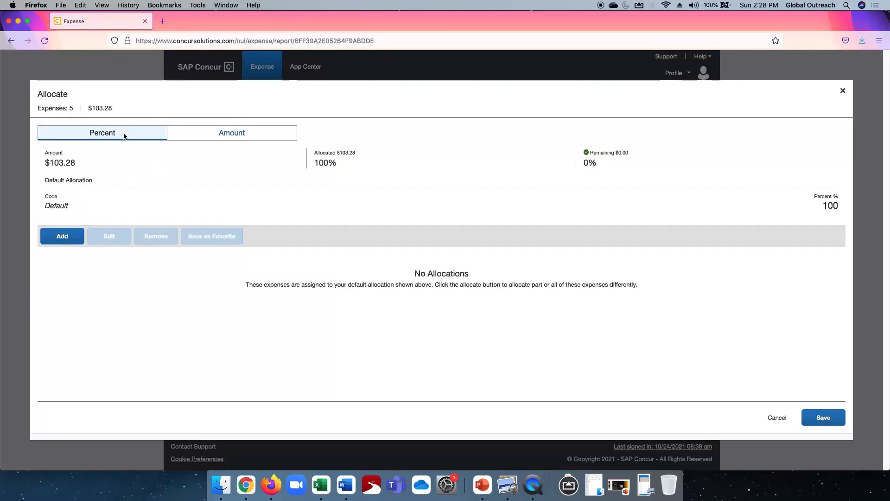
pyautogui.click(236, 133)
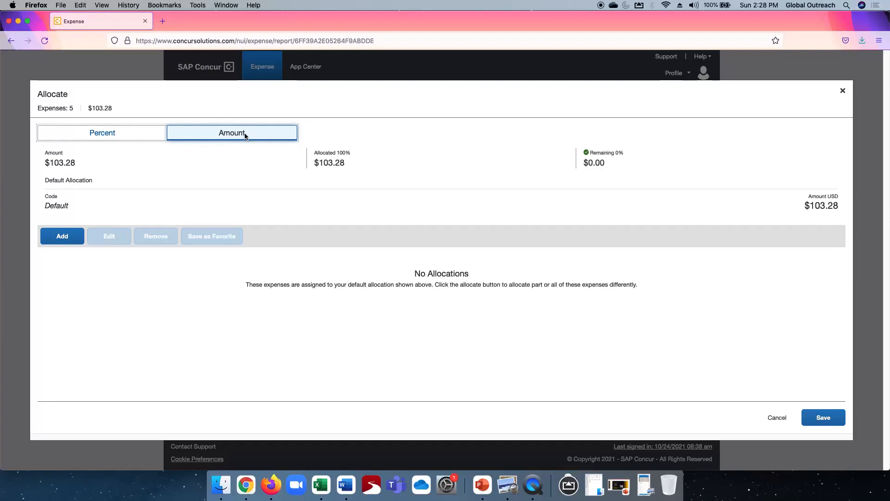
pyautogui.click(60, 237)
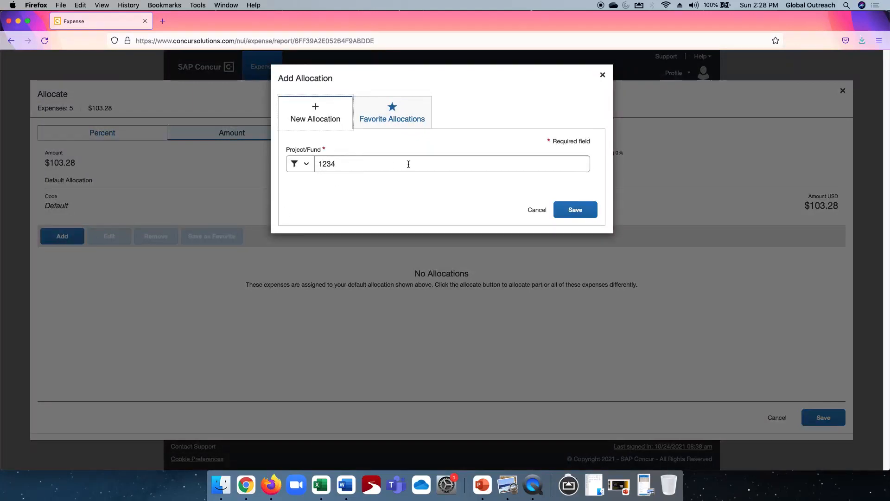
pyautogui.click(577, 210)
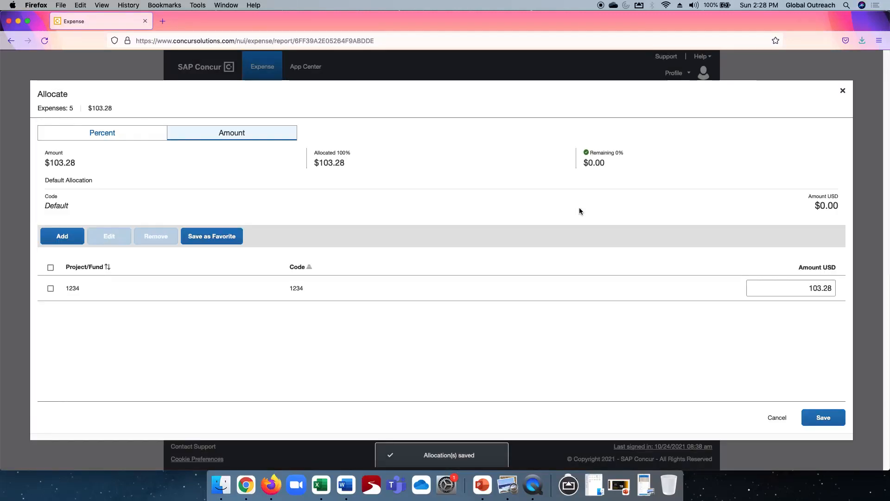
pyautogui.click(821, 290)
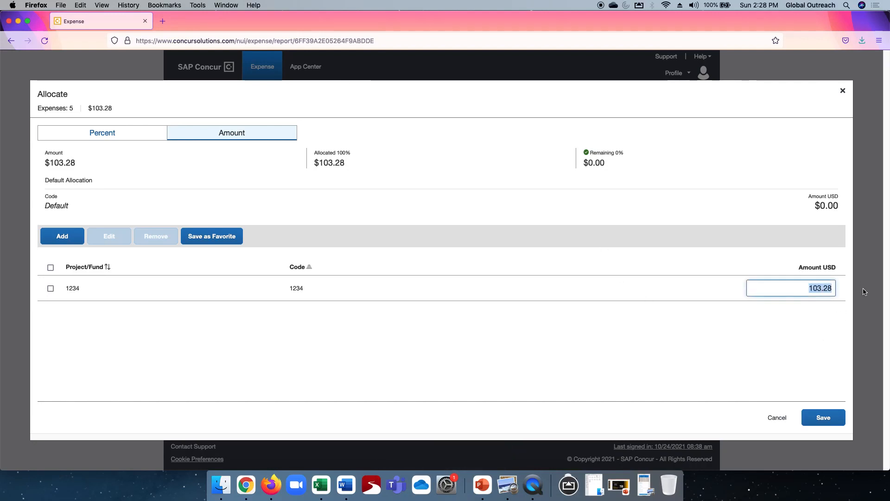
pyautogui.write('30.00')
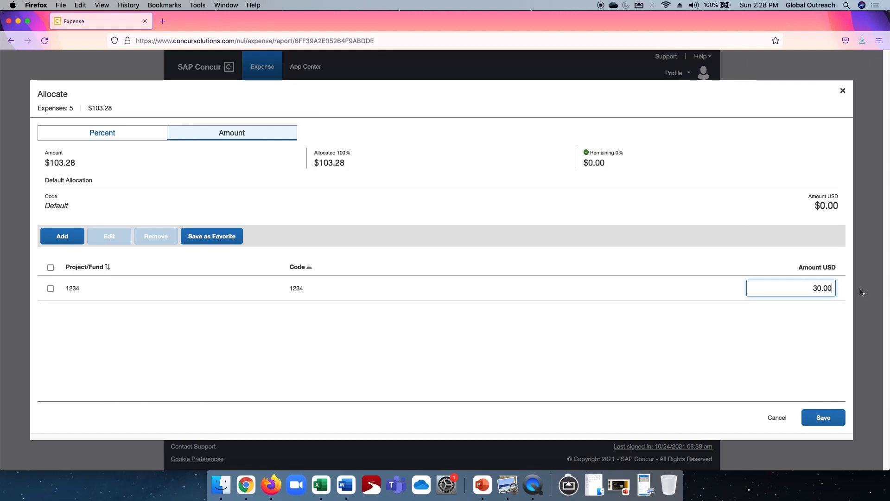
# Try to add a 7753 allocation line, then remove the extra 1234 line it produced
pyautogui.click(64, 236)
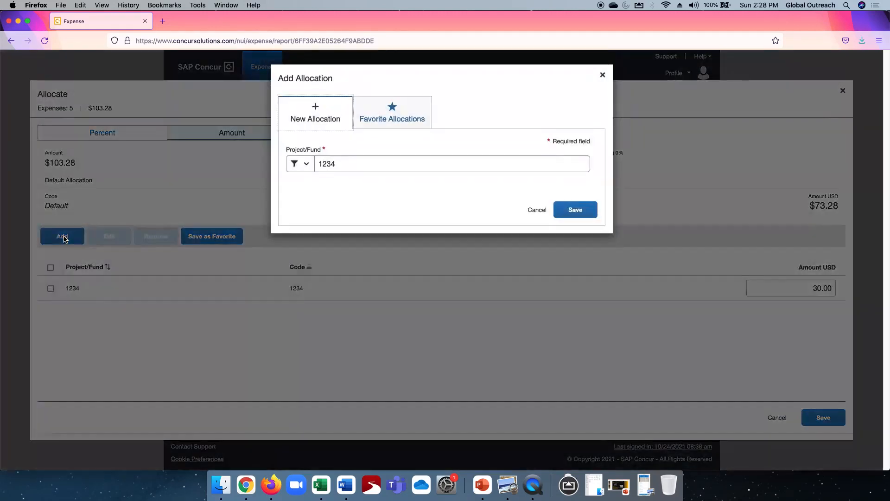
pyautogui.click(355, 158)
pyautogui.doubleClick(355, 158)
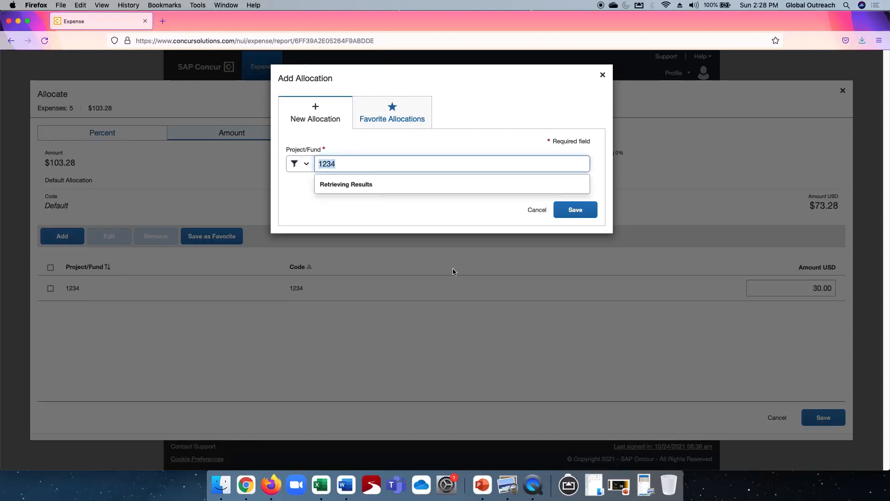
pyautogui.write('7753')
pyautogui.click(573, 210)
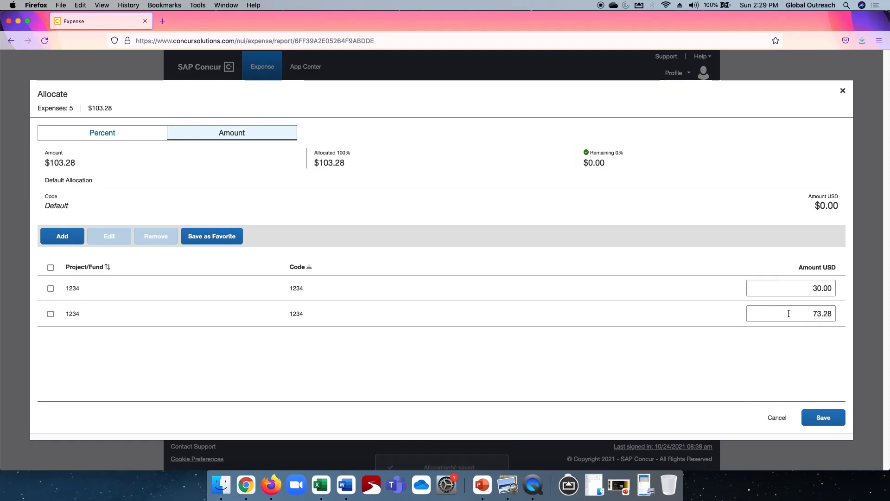
pyautogui.click(73, 317)
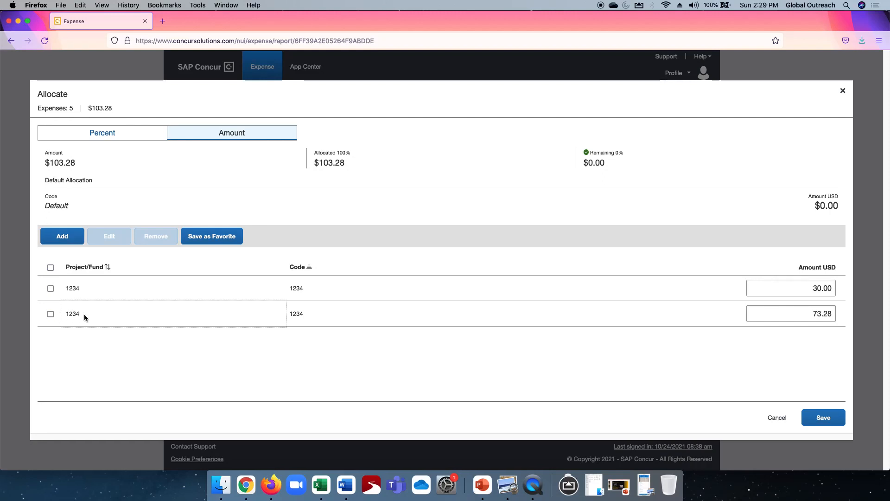
pyautogui.click(50, 314)
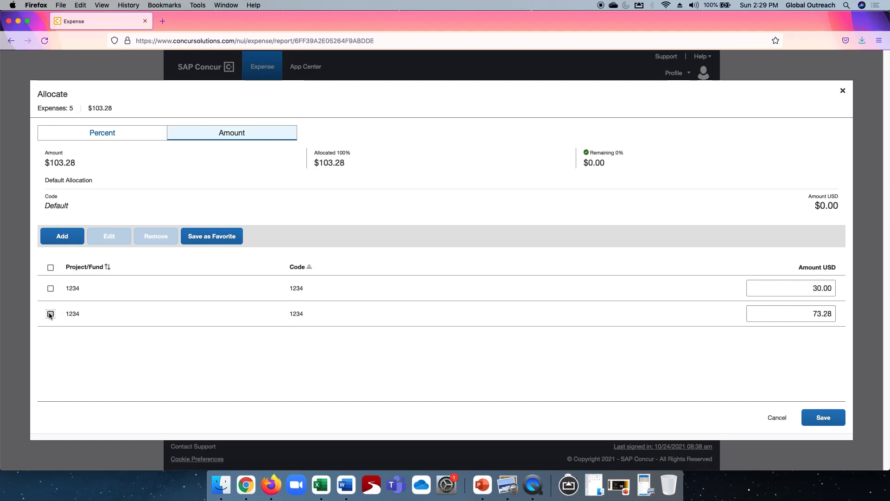
pyautogui.click(149, 236)
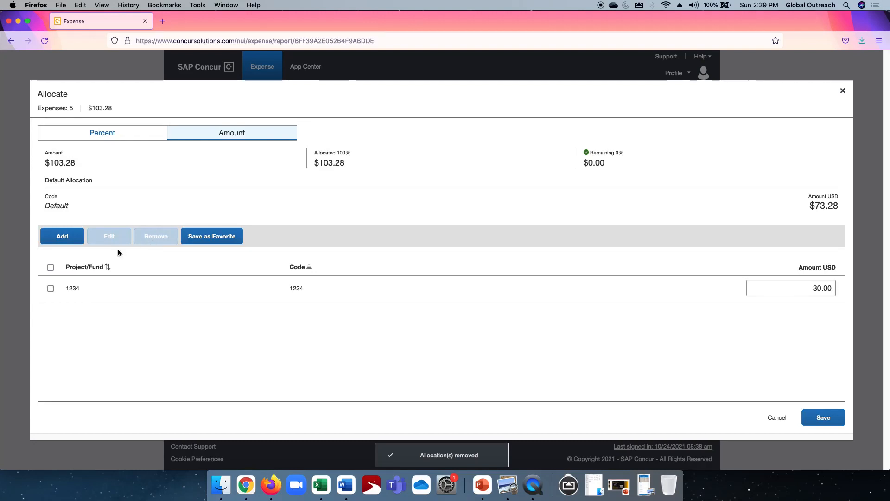
# Add a second allocation line with Project/Fund 7753
pyautogui.click(63, 236)
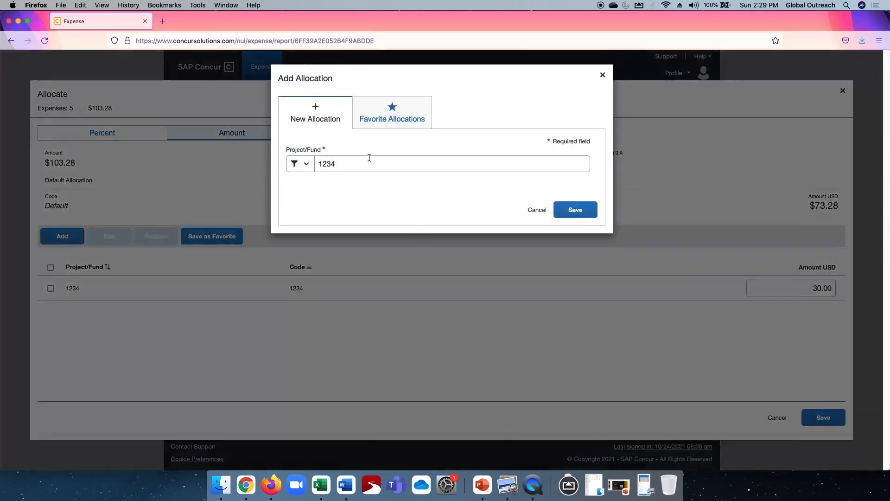
pyautogui.click(342, 163)
pyautogui.moveTo(342, 163); pyautogui.dragTo(313, 164)
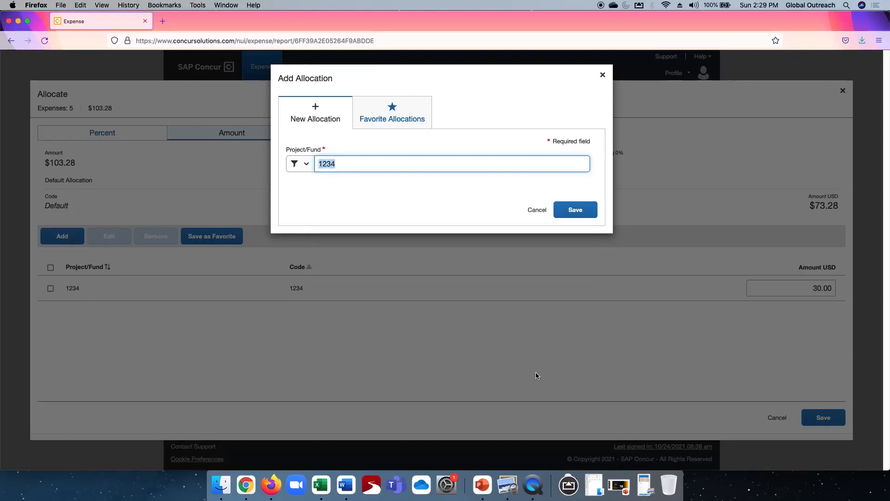
pyautogui.write('7753')
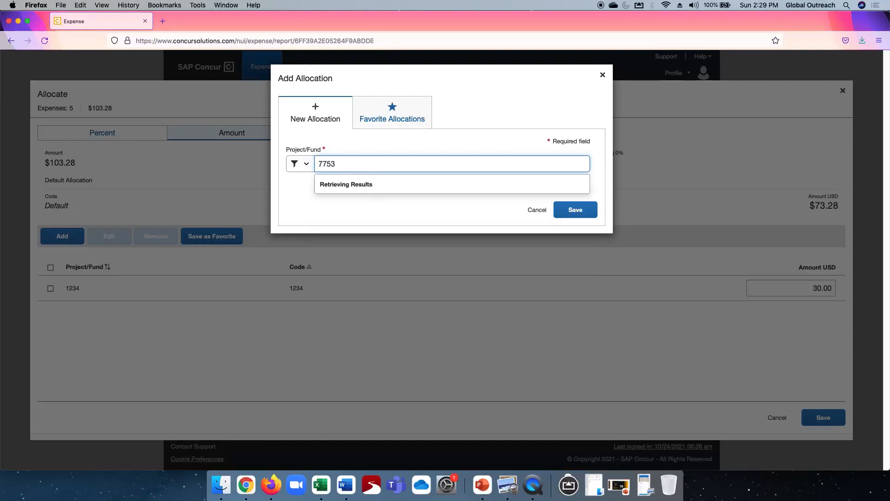
pyautogui.click(326, 184)
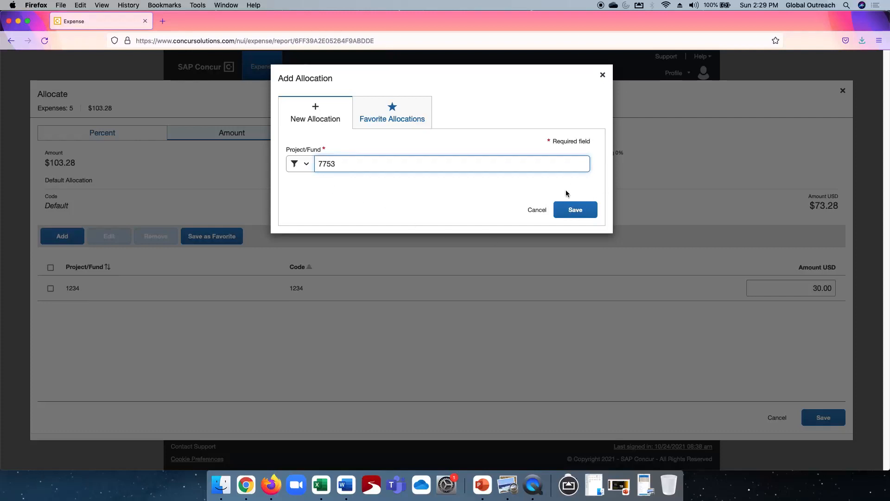
pyautogui.click(574, 210)
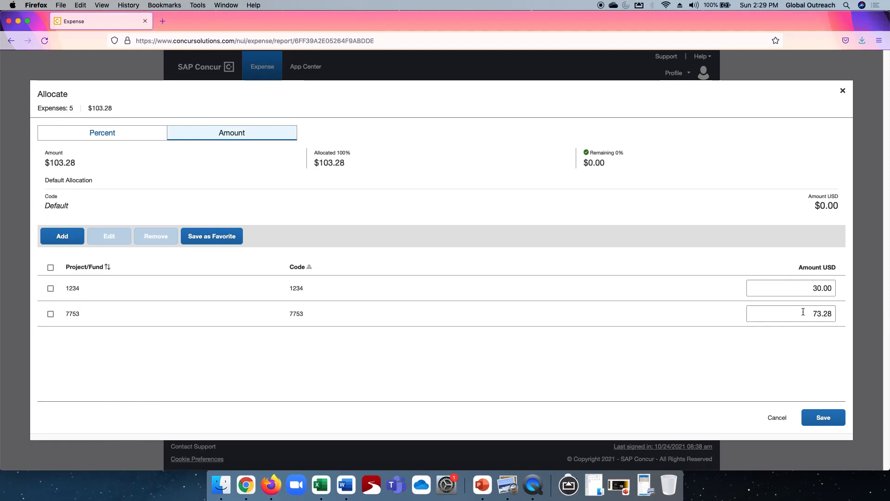
# Set the 1234 allocation amount to 40.00 and save the allocation
pyautogui.moveTo(799, 286); pyautogui.dragTo(861, 295)
pyautogui.write('40.00')
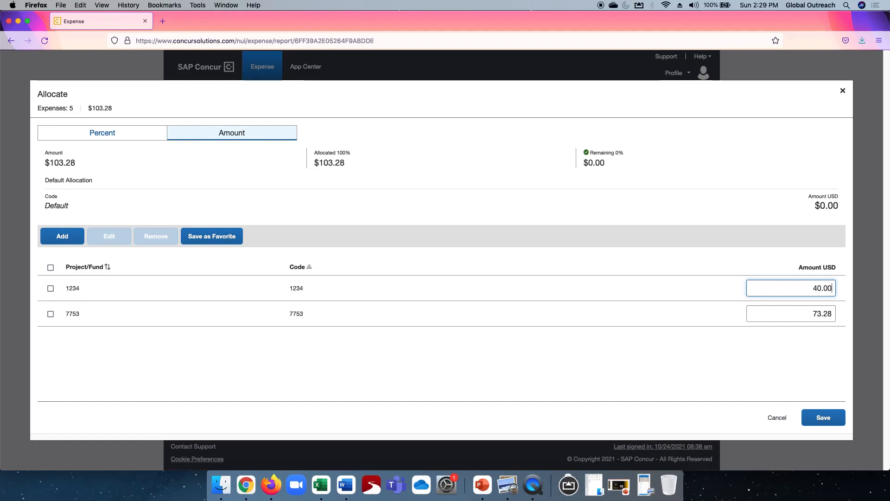
pyautogui.press('Tab')
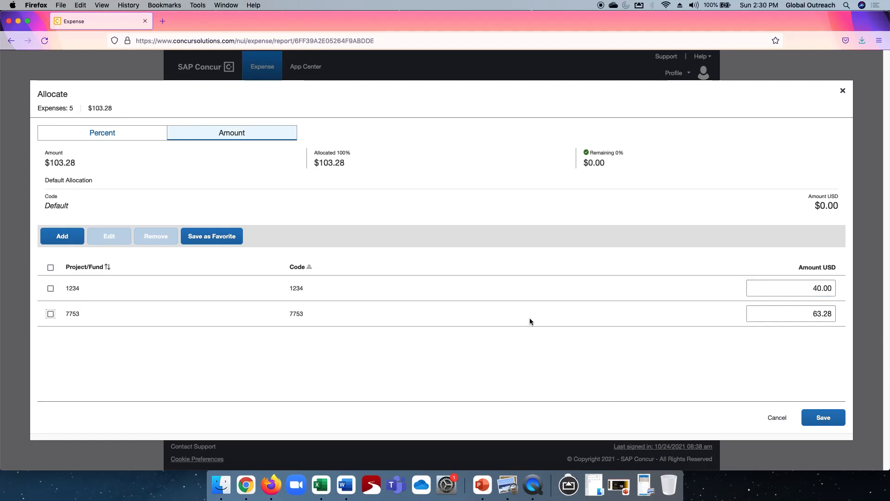
pyautogui.click(825, 415)
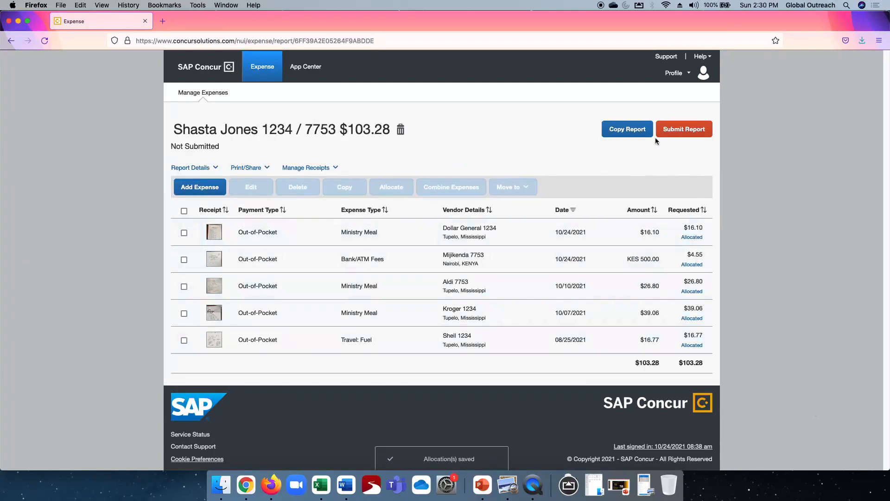
# Open the report totals for submission and cancel
pyautogui.click(685, 129)
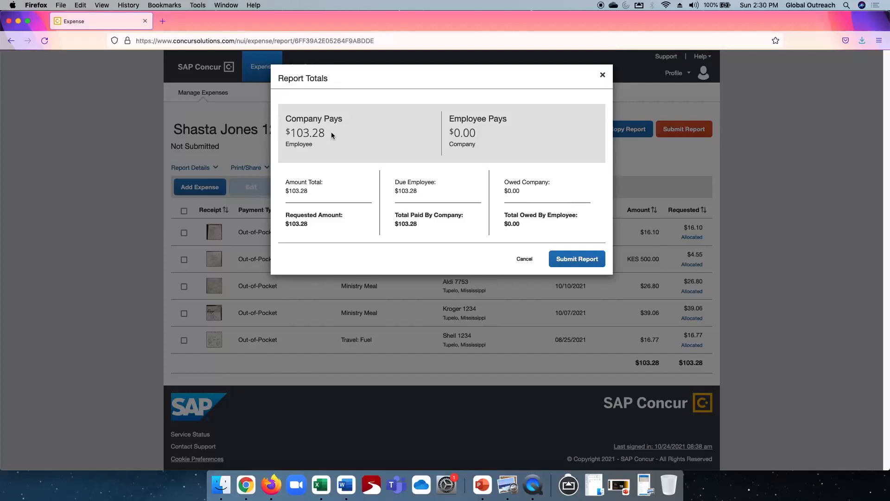
pyautogui.click(524, 259)
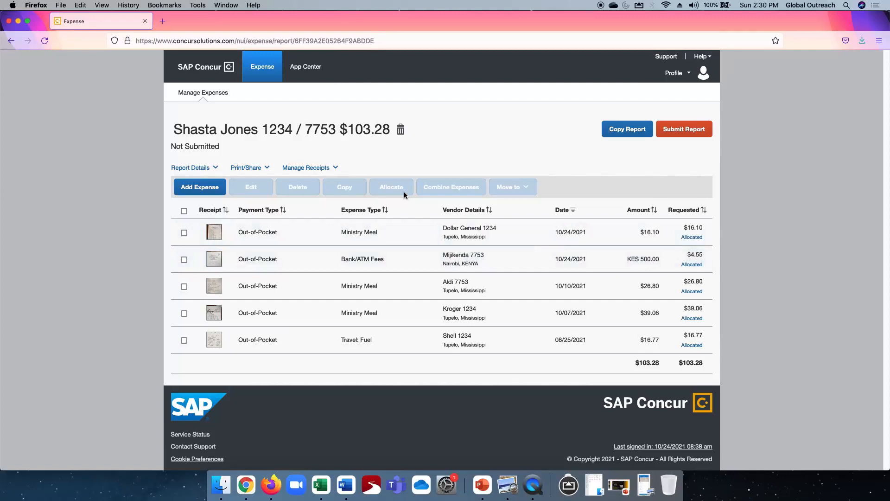
# Delete the current expense report
pyautogui.click(400, 129)
pyautogui.click(513, 190)
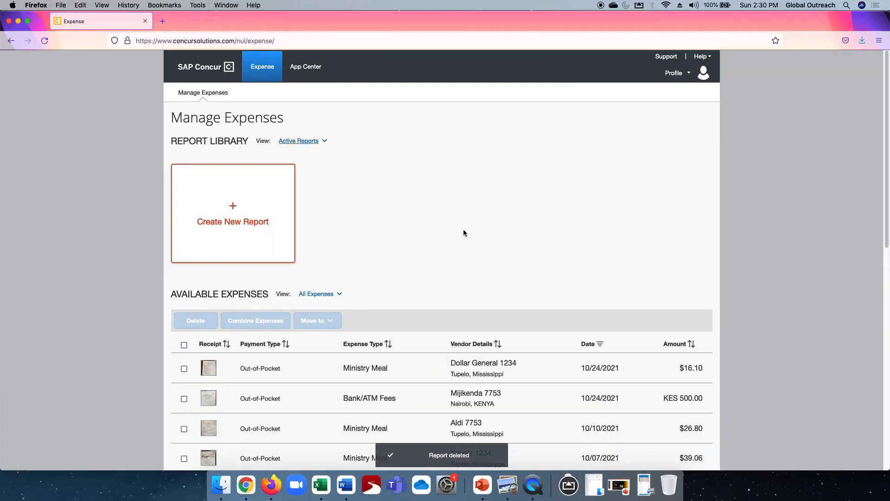
# Create a new report named with the employee's full name followed by 1234
pyautogui.scroll(-5, 463, 232)
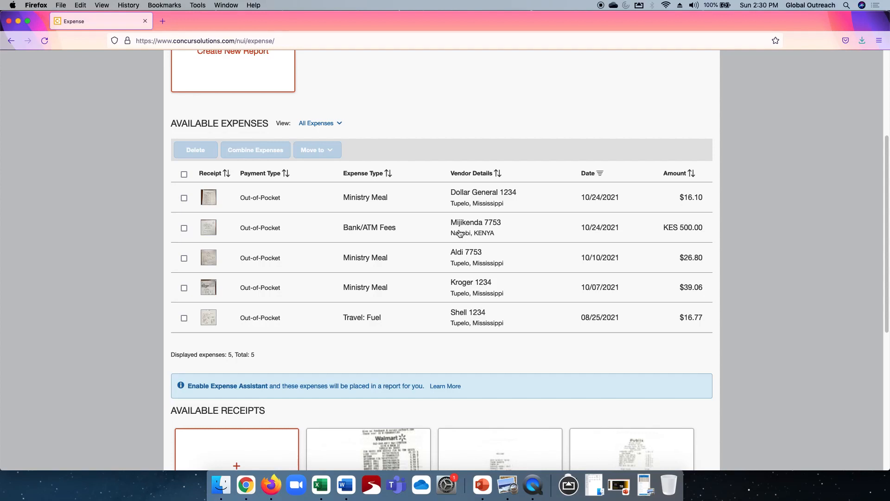
pyautogui.scroll(5, 452, 182)
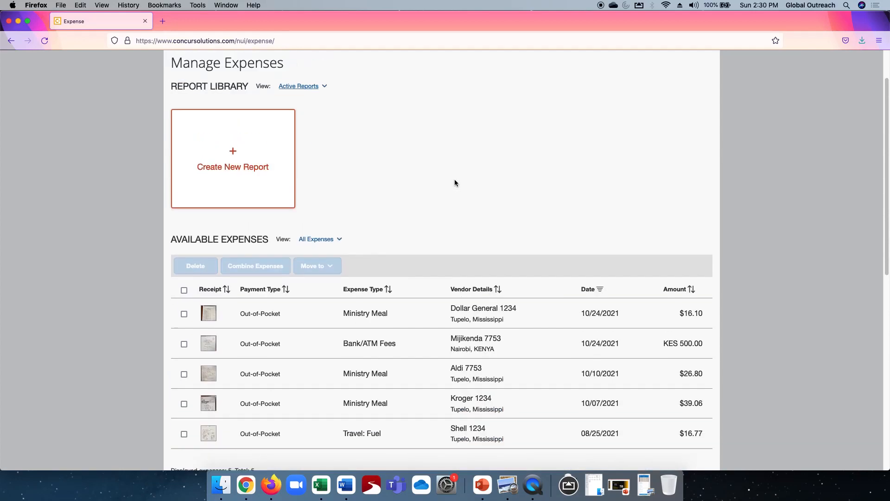
pyautogui.scroll(2, 454, 181)
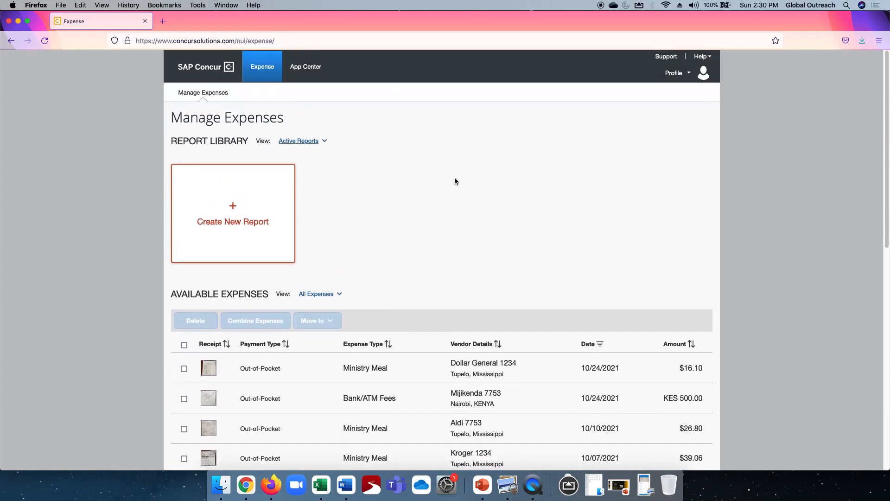
pyautogui.click(235, 207)
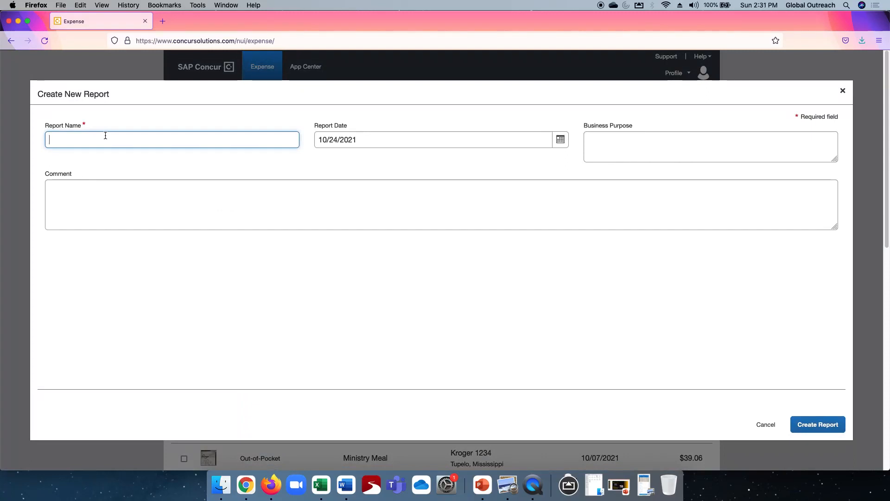
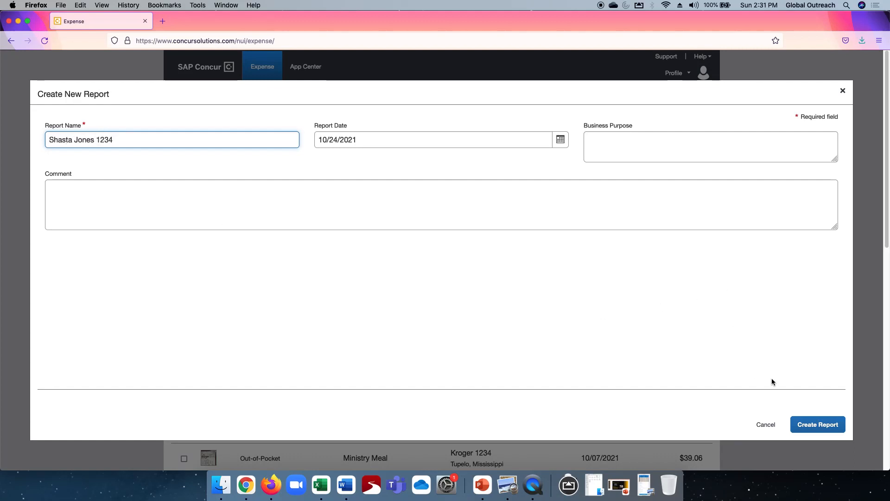
pyautogui.click(820, 424)
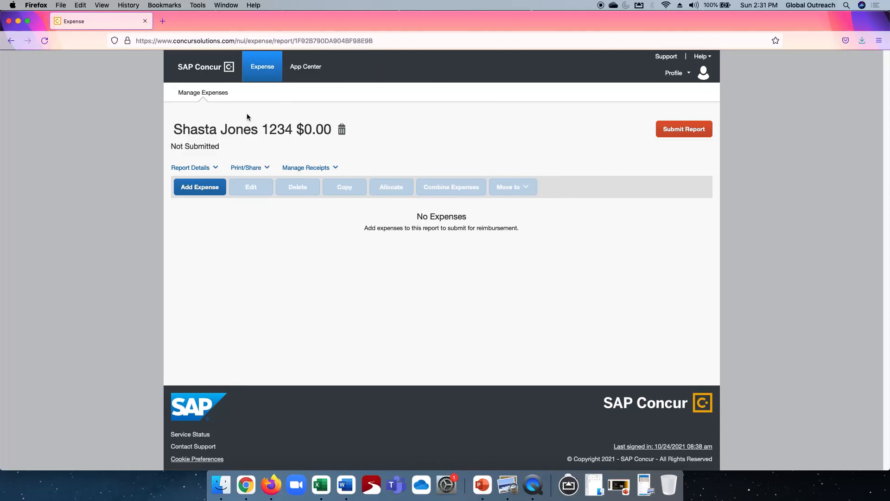
# Create a new expense report named with the employee's full name followed by 7753
pyautogui.click(262, 66)
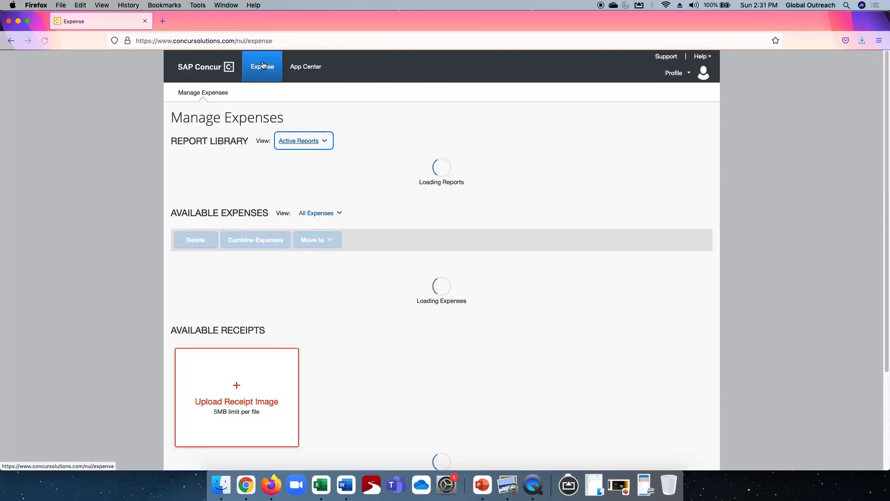
pyautogui.click(235, 206)
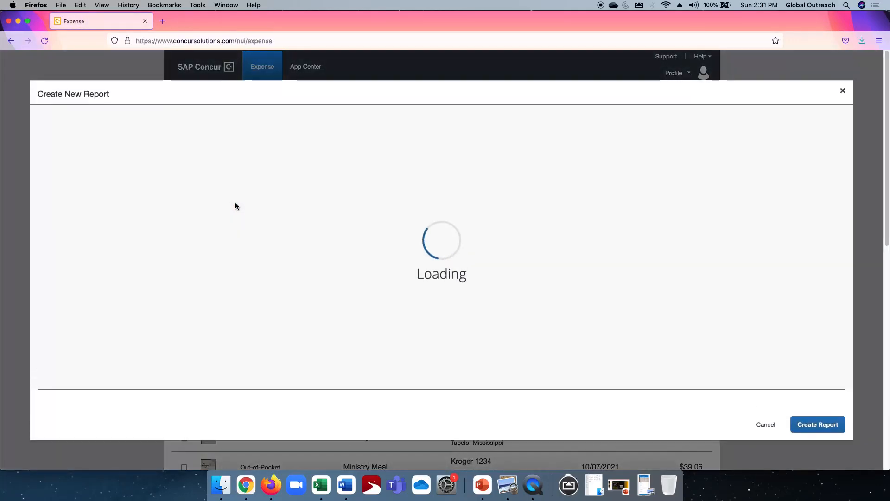
pyautogui.click(225, 138)
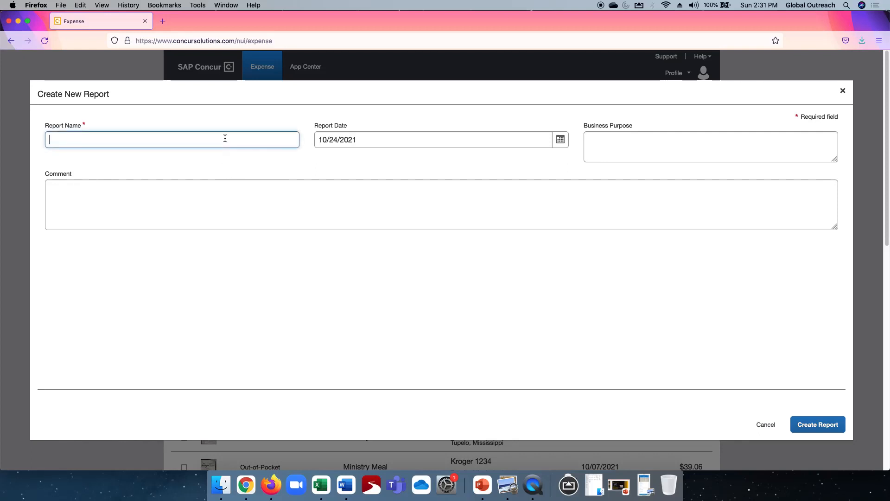
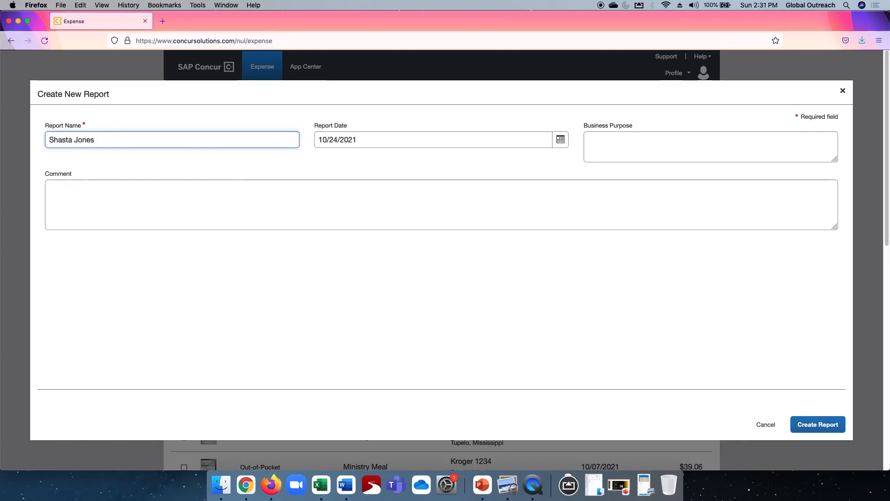
pyautogui.write(' 7753')
pyautogui.click(814, 426)
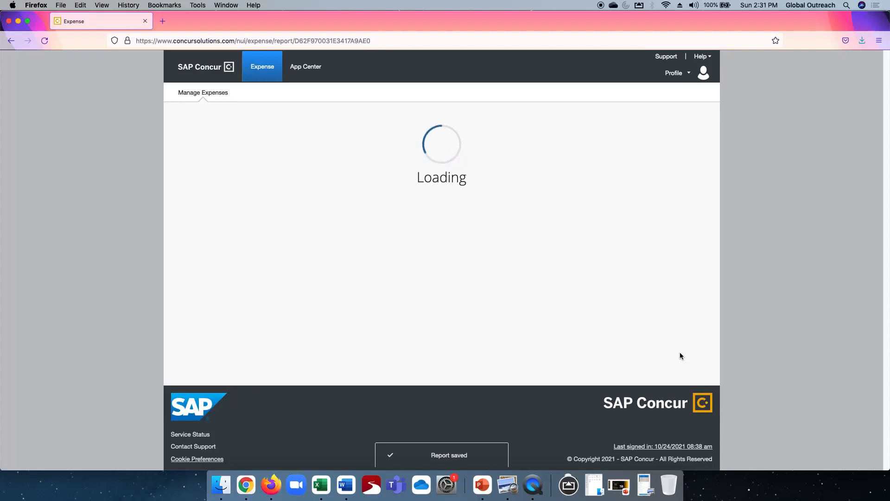
# Move the Dollar General, Kroger and Shell 1234 expenses into the 1234 report
pyautogui.click(256, 67)
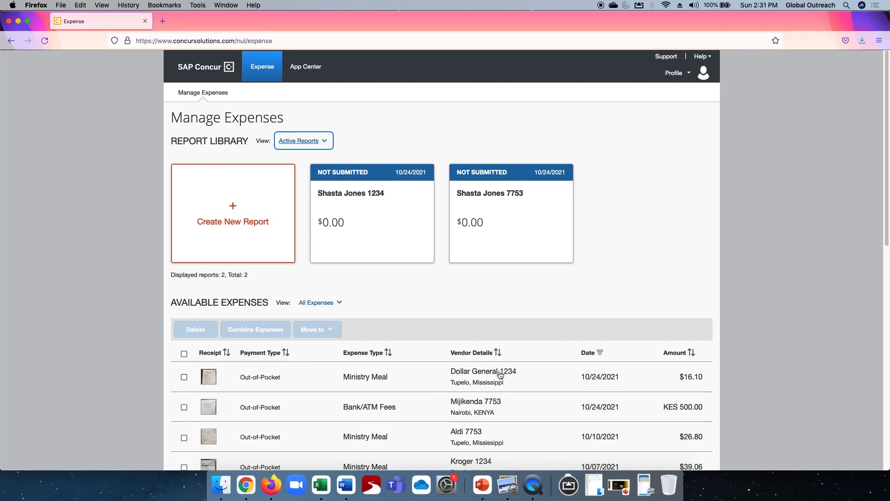
pyautogui.scroll(-5, 545, 380)
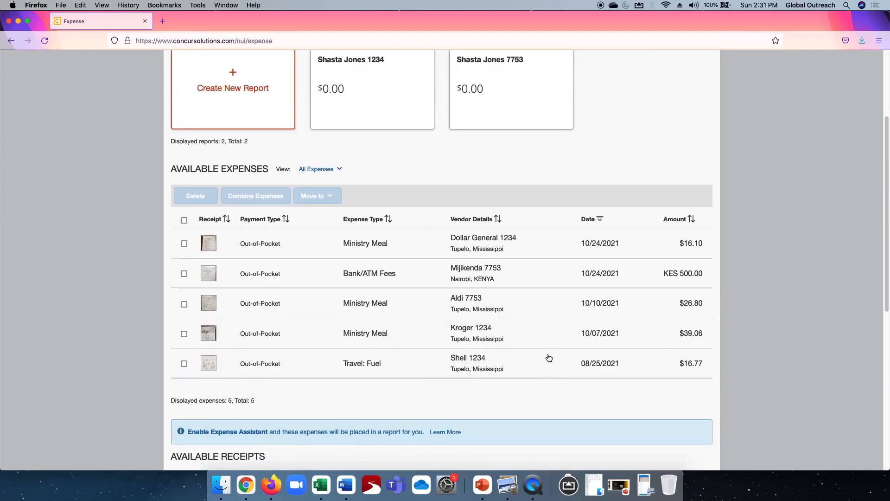
pyautogui.scroll(2, 539, 330)
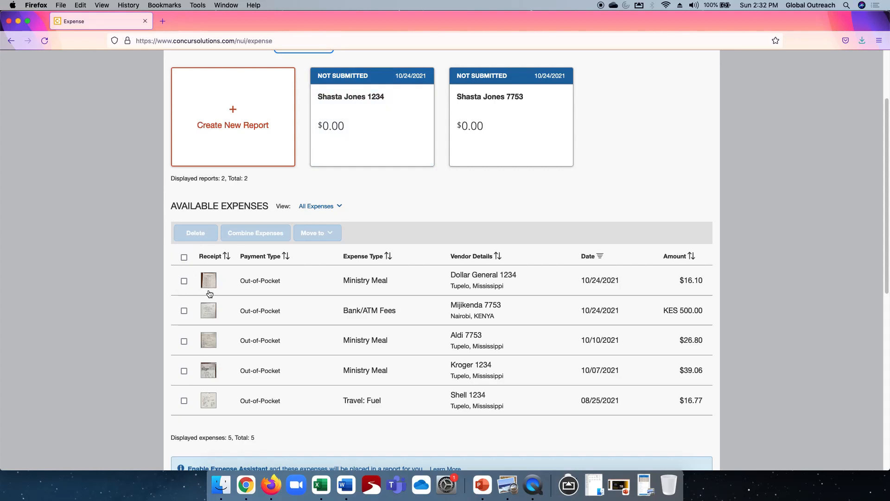
pyautogui.click(184, 281)
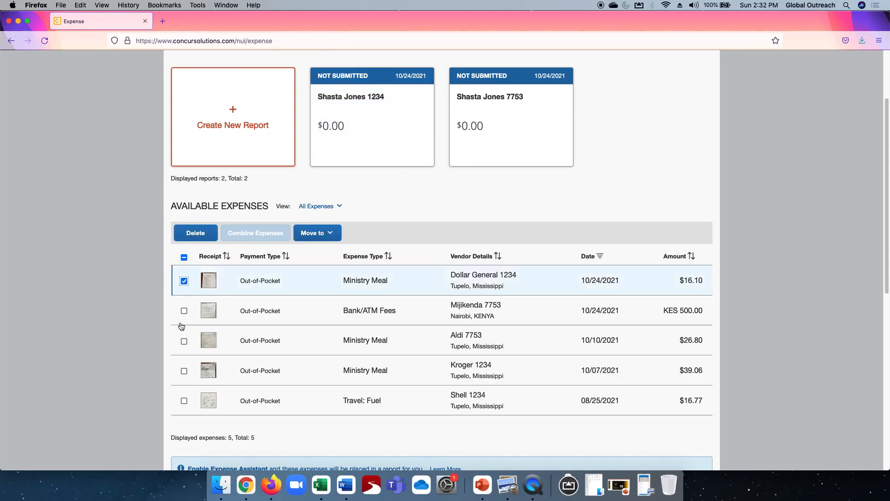
pyautogui.click(184, 371)
pyautogui.click(184, 401)
pyautogui.click(329, 233)
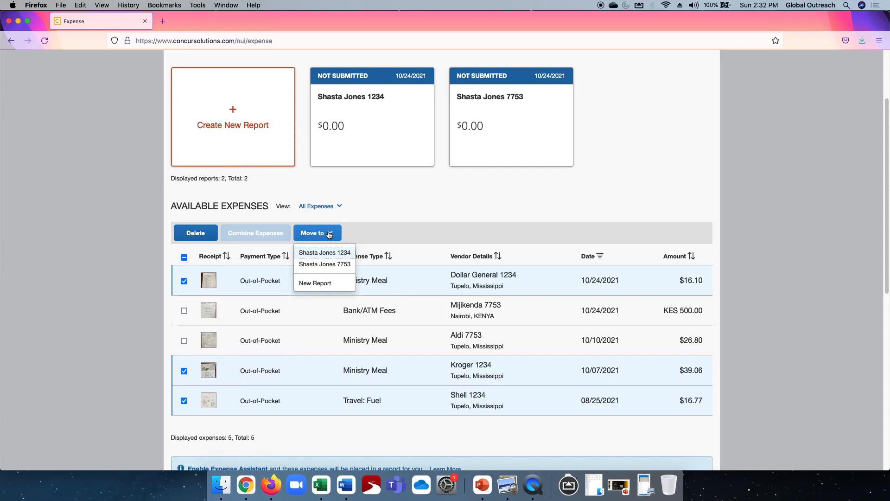
pyautogui.click(317, 253)
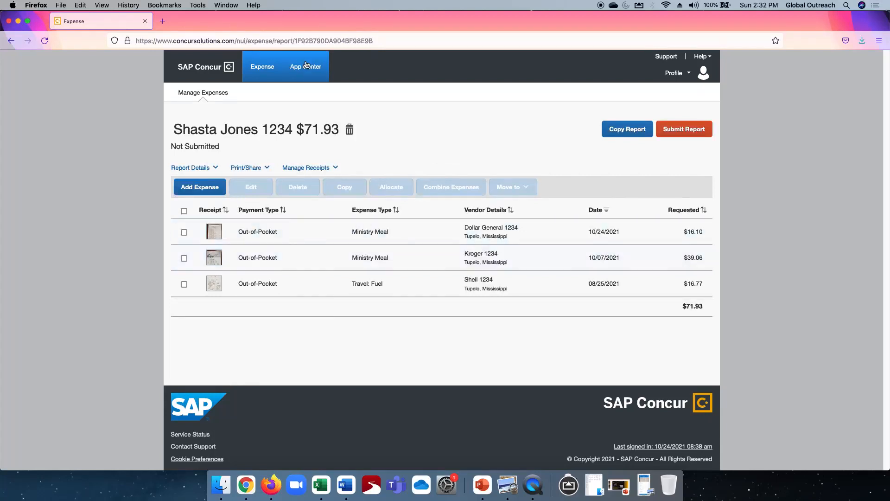
# Move the Mijikenda 7753 and Aldi 7753 expenses into the 7753 report
pyautogui.click(263, 68)
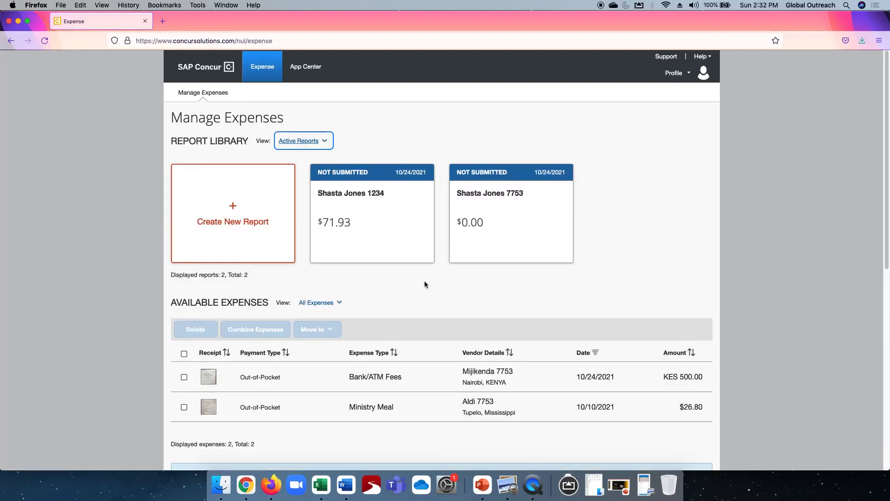
pyautogui.scroll(-3, 424, 280)
pyautogui.click(184, 295)
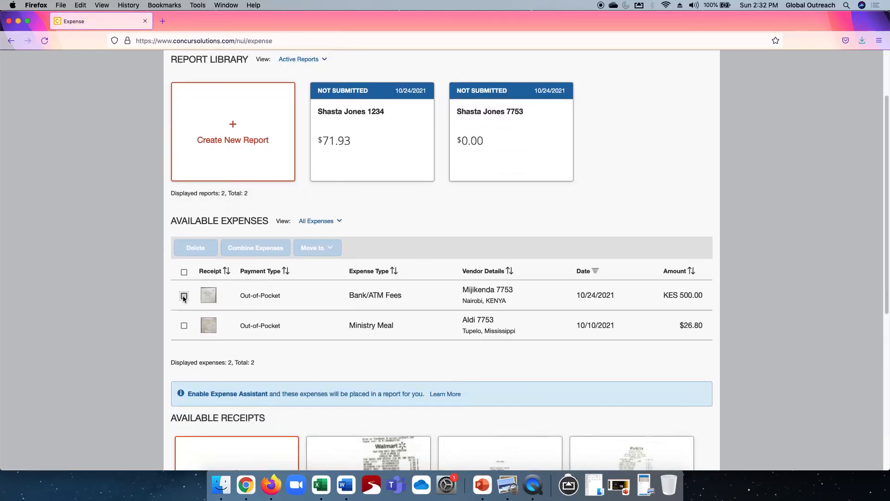
pyautogui.click(184, 326)
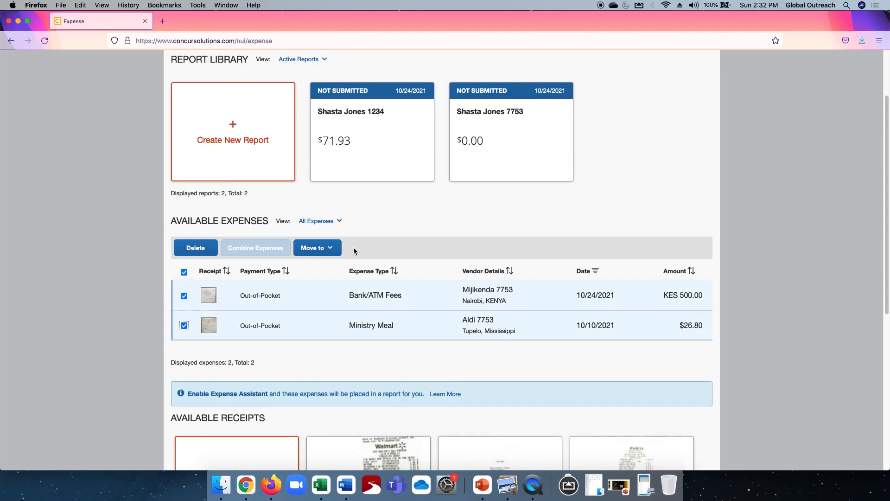
pyautogui.click(313, 247)
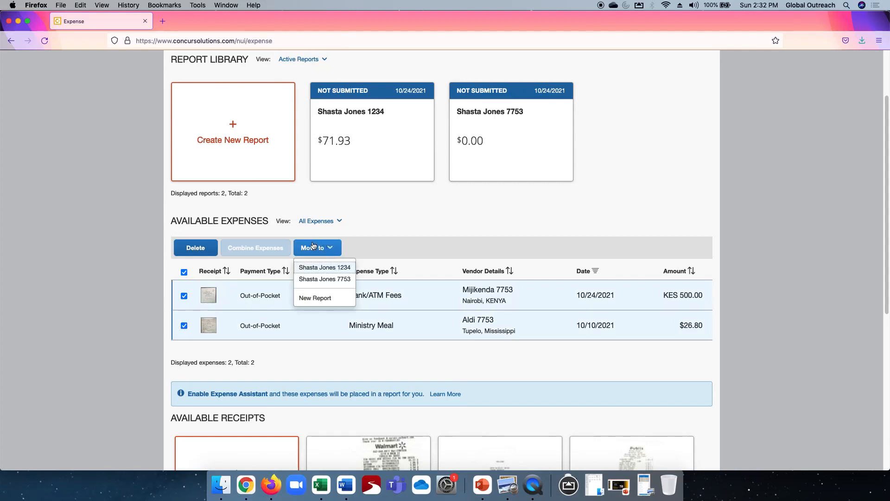
pyautogui.click(318, 279)
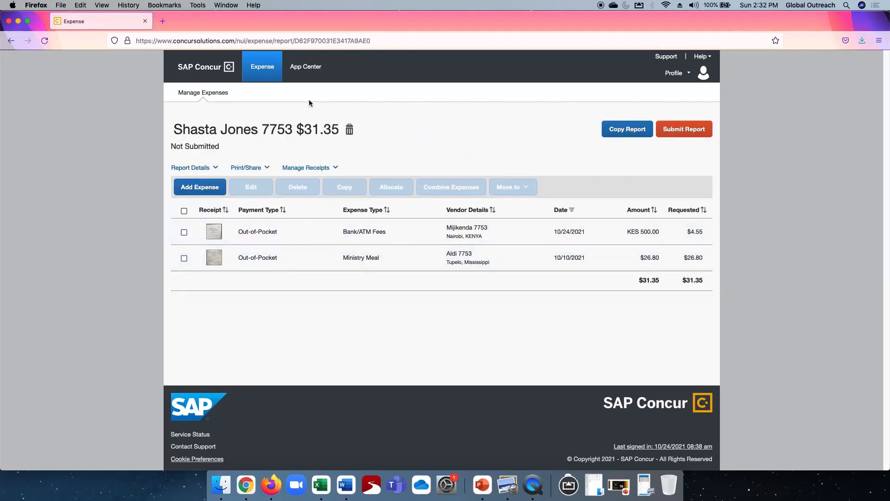
# Open the 1234 report, create a new Ministry Meal expense and attach the 1234 Publix 36.41 receipt
pyautogui.click(259, 71)
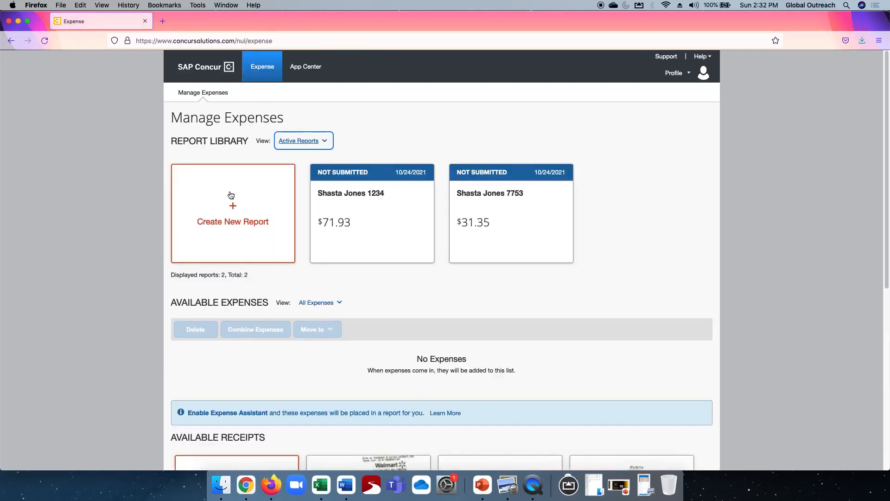
pyautogui.scroll(-2, 349, 265)
pyautogui.scroll(-4, 349, 265)
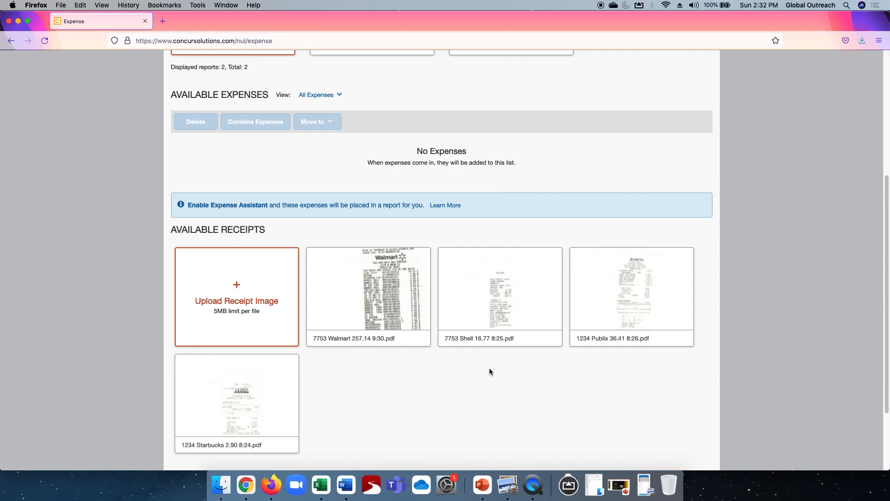
pyautogui.scroll(5, 490, 371)
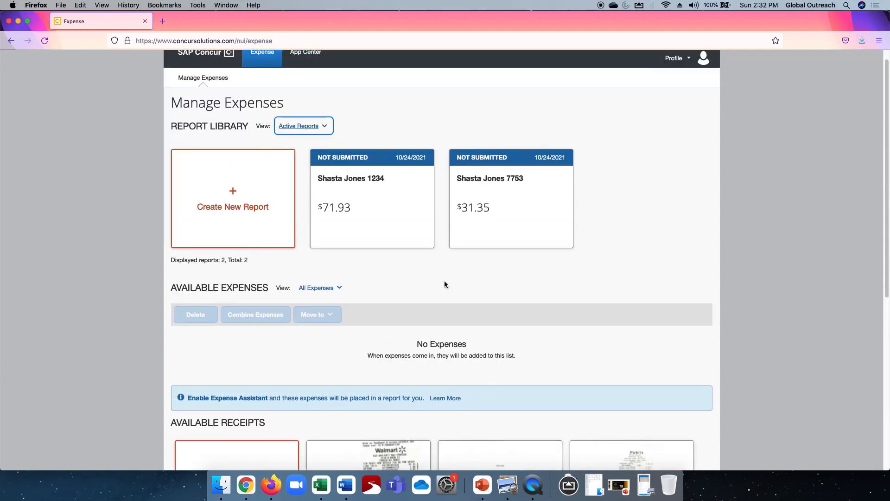
pyautogui.click(370, 200)
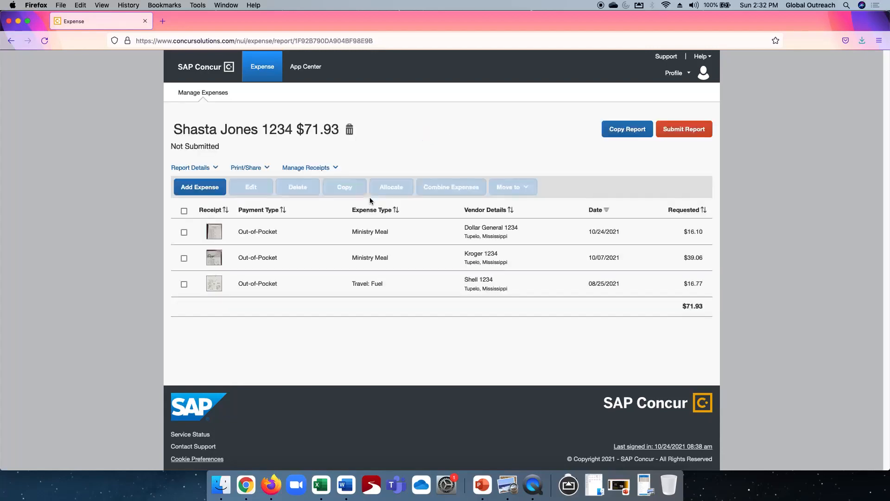
pyautogui.click(191, 188)
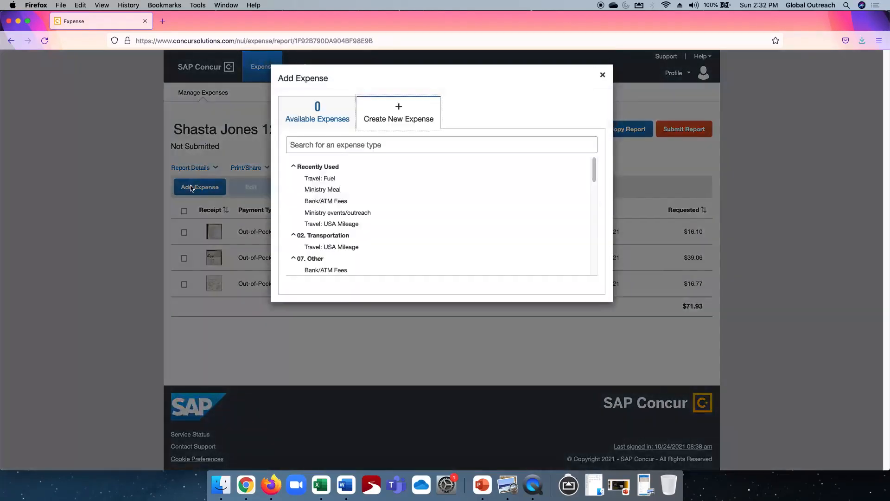
pyautogui.click(402, 111)
pyautogui.click(318, 190)
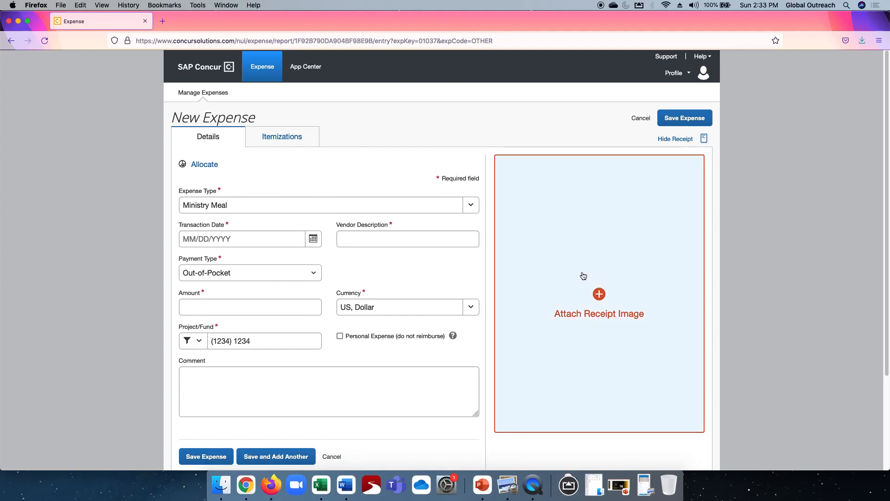
pyautogui.click(583, 276)
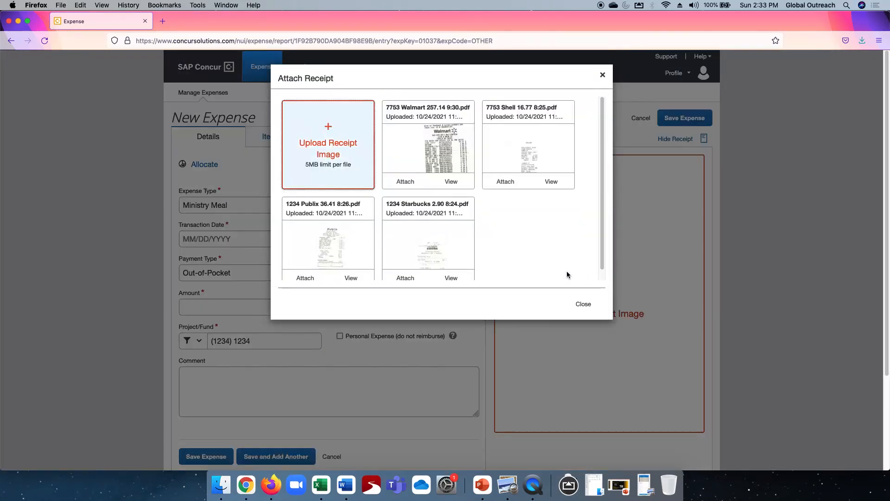
pyautogui.click(304, 277)
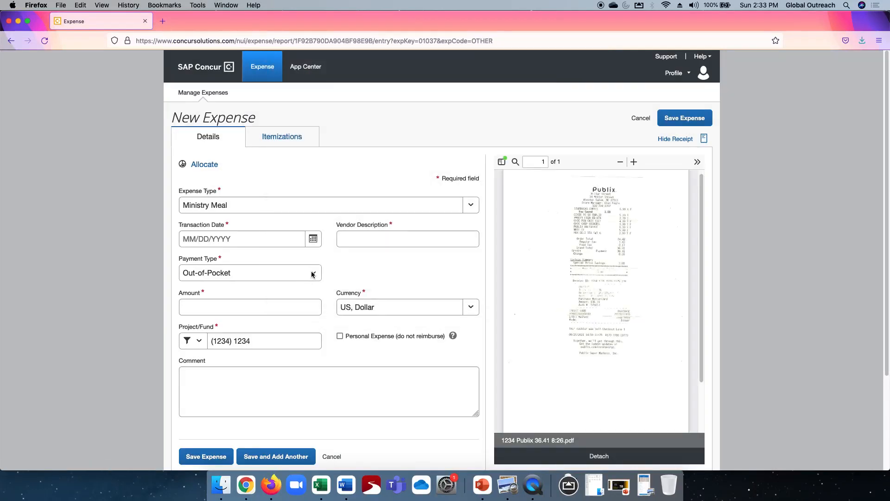
# Enter vendor Publix 1234, amount 36.41 and date 10/14/2021, then save the expense
pyautogui.click(389, 239)
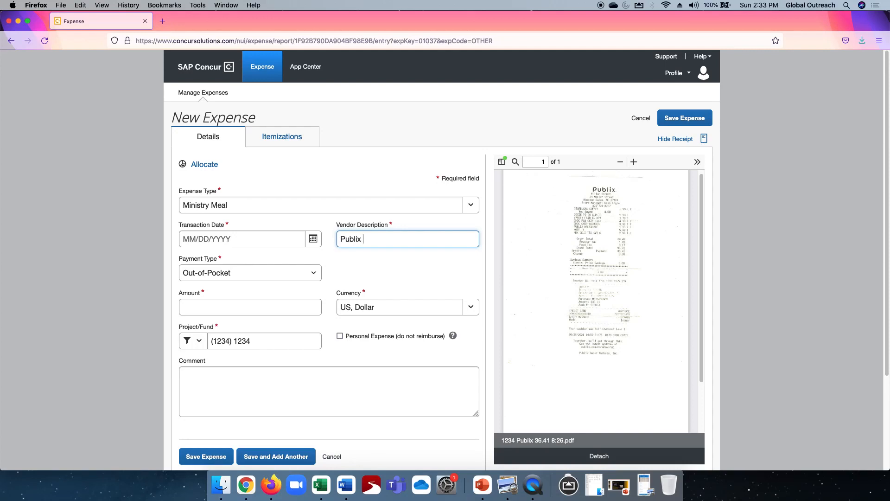
pyautogui.write('1234')
pyautogui.click(218, 309)
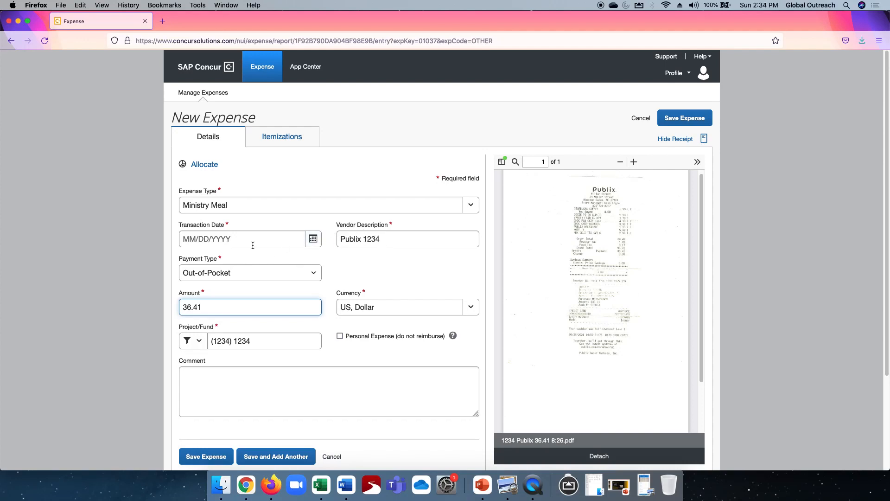
pyautogui.click(313, 239)
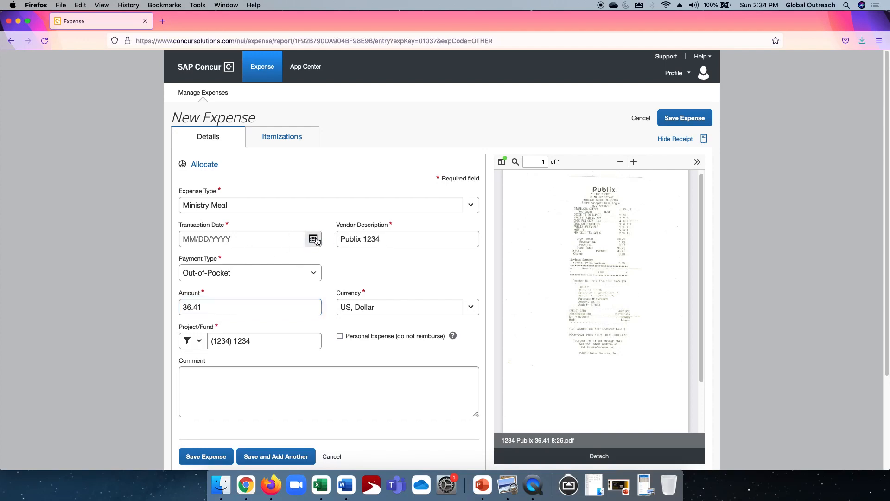
pyautogui.click(272, 332)
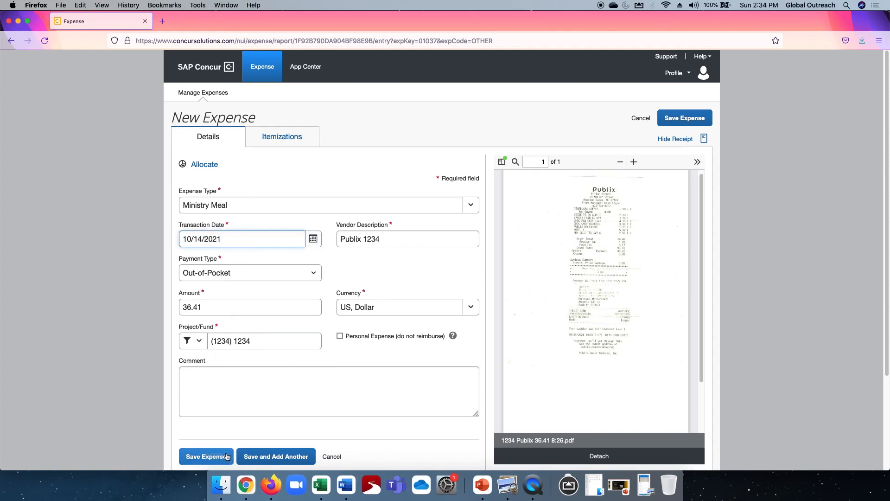
pyautogui.click(212, 457)
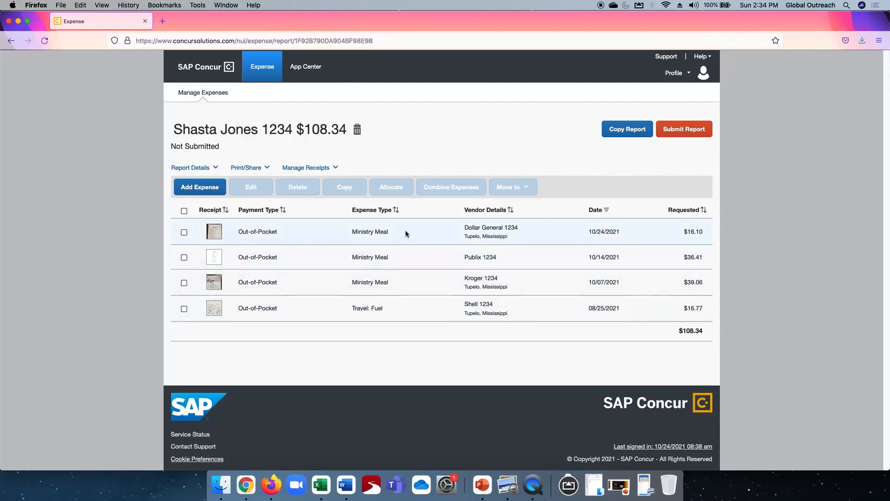
# Open the 7753 report, create a new Ministry Meal expense and attach the 7753 Walmart 257.14 receipt
pyautogui.click(262, 70)
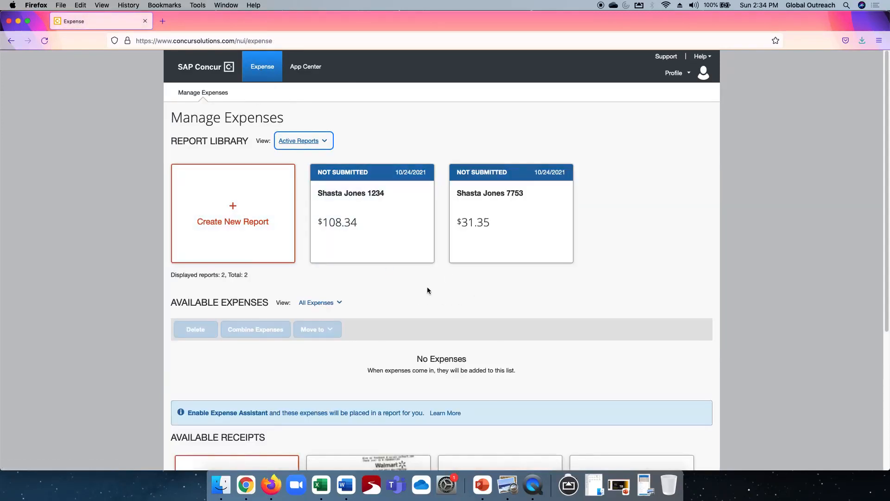
pyautogui.scroll(-5, 427, 287)
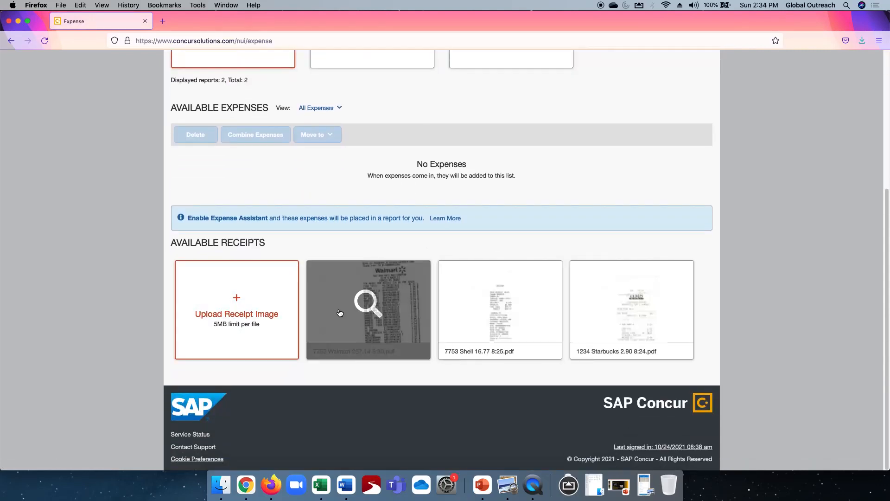
pyautogui.scroll(5, 486, 226)
pyautogui.click(512, 215)
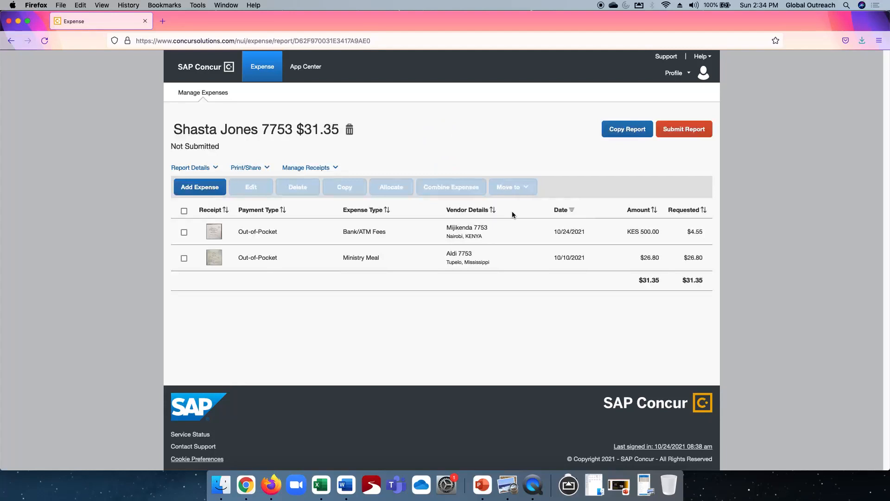
pyautogui.click(193, 186)
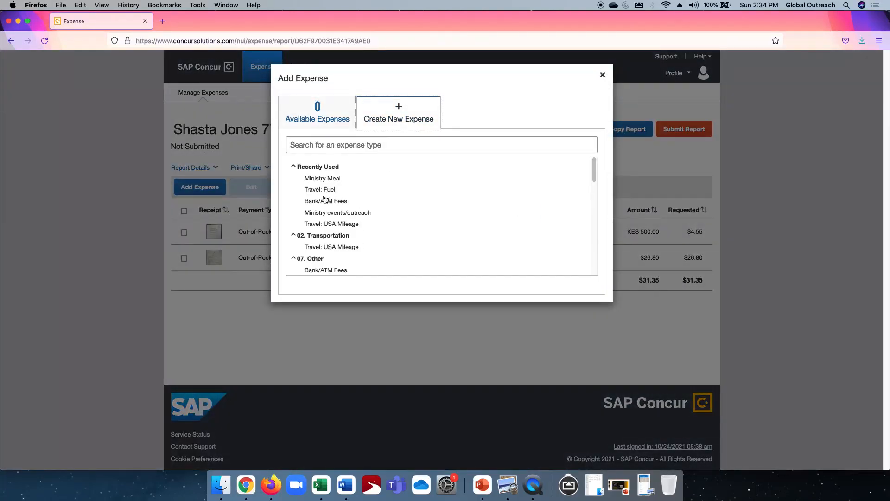
pyautogui.click(320, 178)
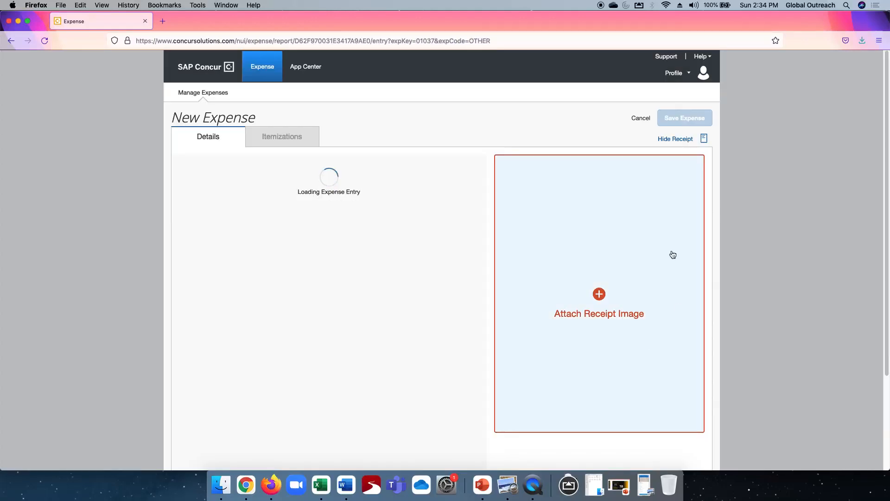
pyautogui.click(587, 255)
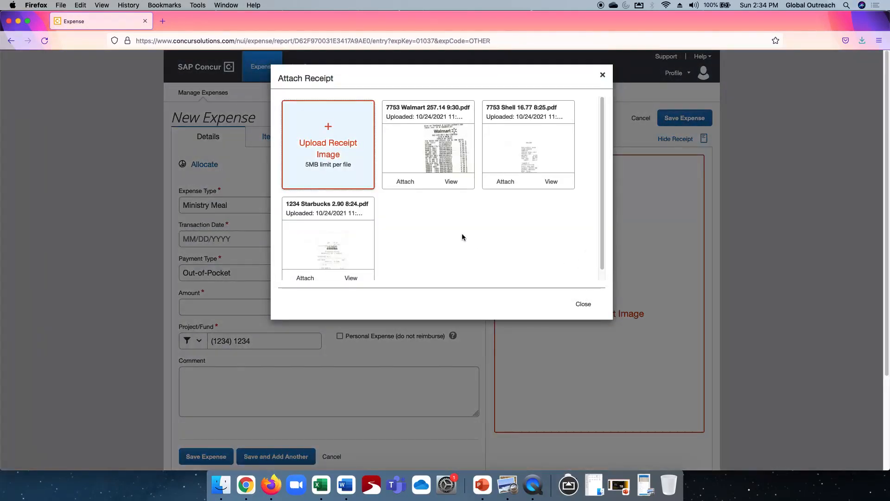
pyautogui.click(403, 182)
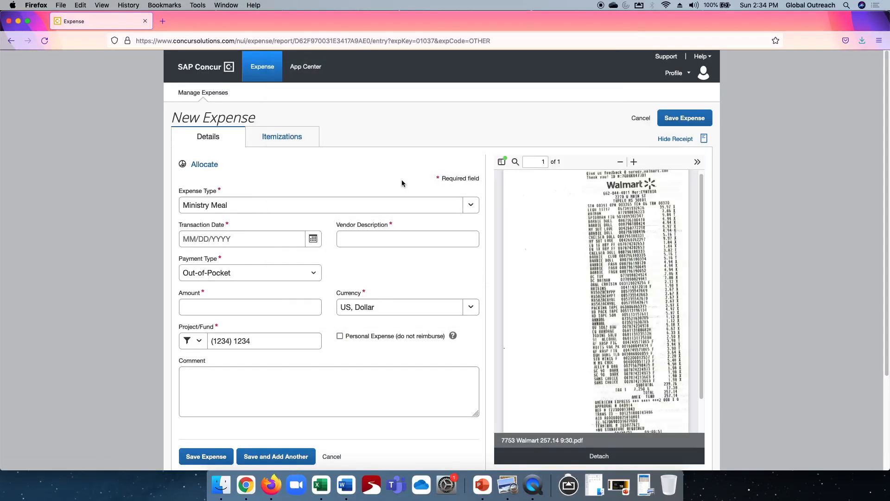
# Enter vendor Walmart 7753 and set the project/fund to (7753) 7753
pyautogui.click(417, 239)
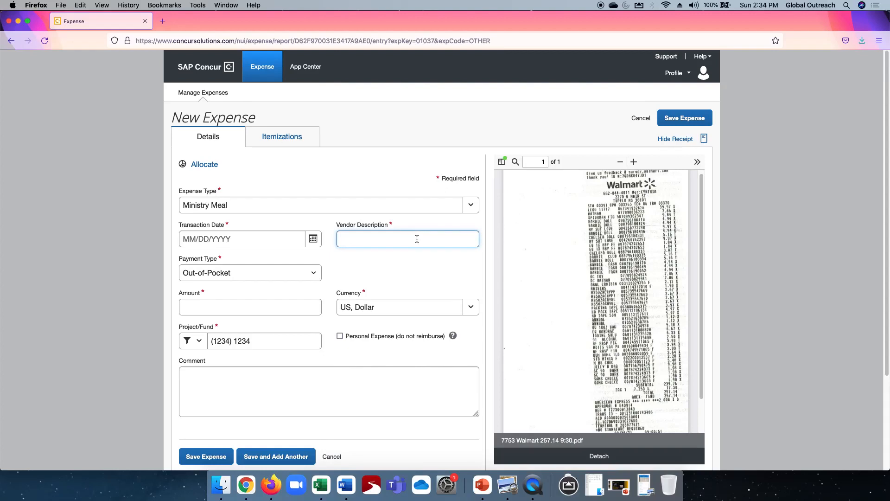
pyautogui.write('WA')
pyautogui.write('A')
pyautogui.write('lmart 7753')
pyautogui.click(256, 341)
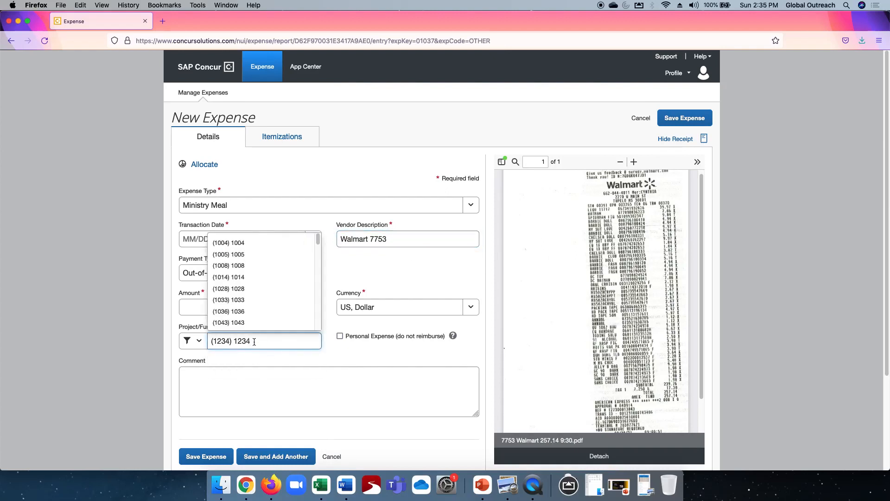
pyautogui.write('7753')
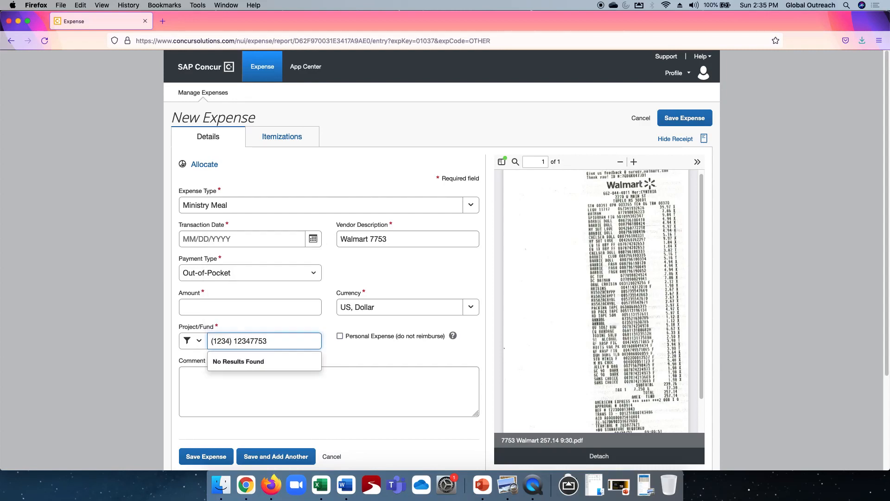
pyautogui.moveTo(273, 342); pyautogui.dragTo(155, 343)
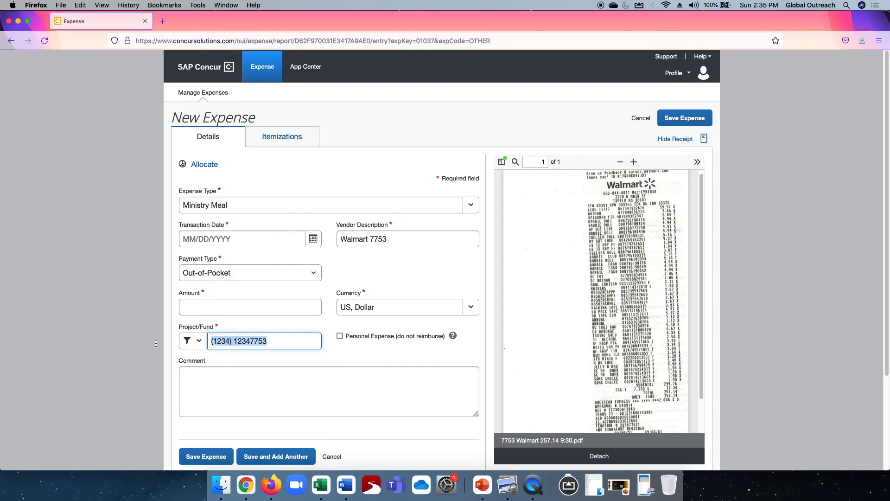
pyautogui.write('77')
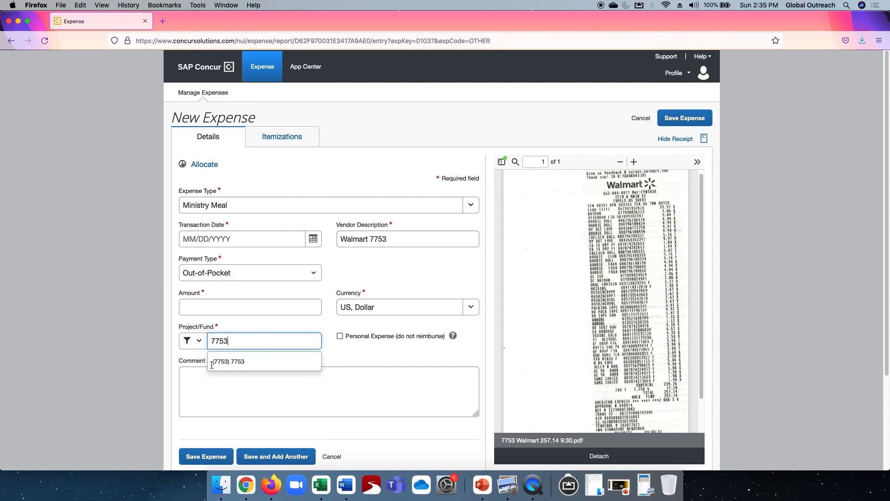
pyautogui.click(227, 362)
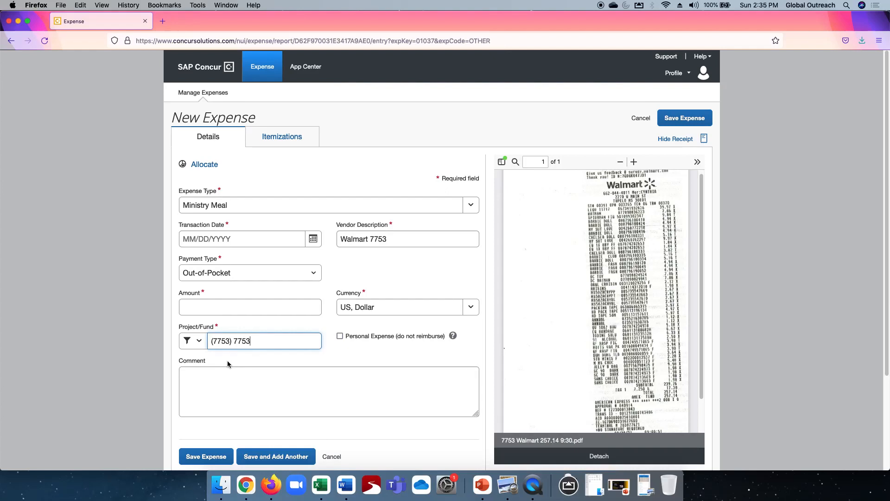
# Set the transaction date to 10/05/2021 and the amount to 257.14, then save the expense
pyautogui.click(312, 238)
pyautogui.click(230, 315)
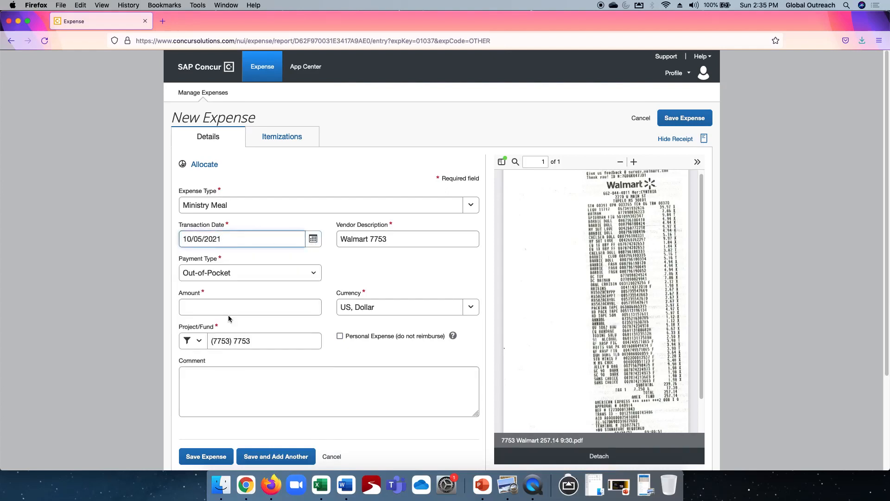
pyautogui.click(206, 457)
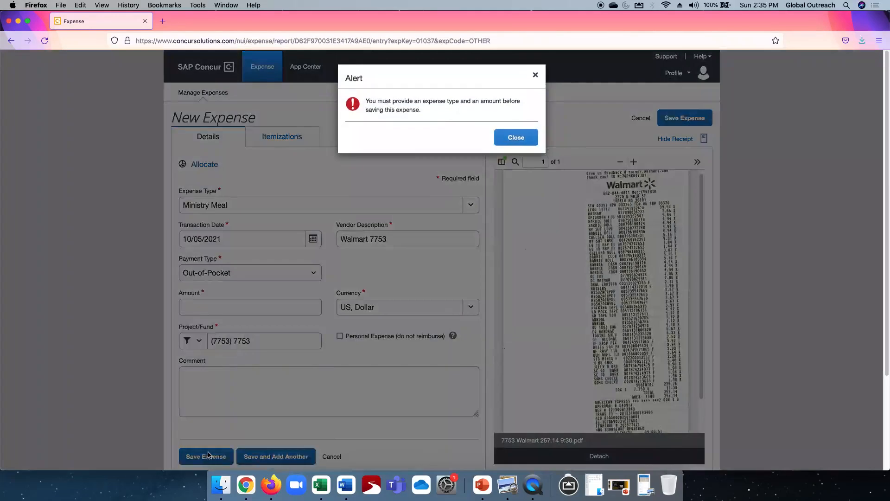
pyautogui.click(506, 139)
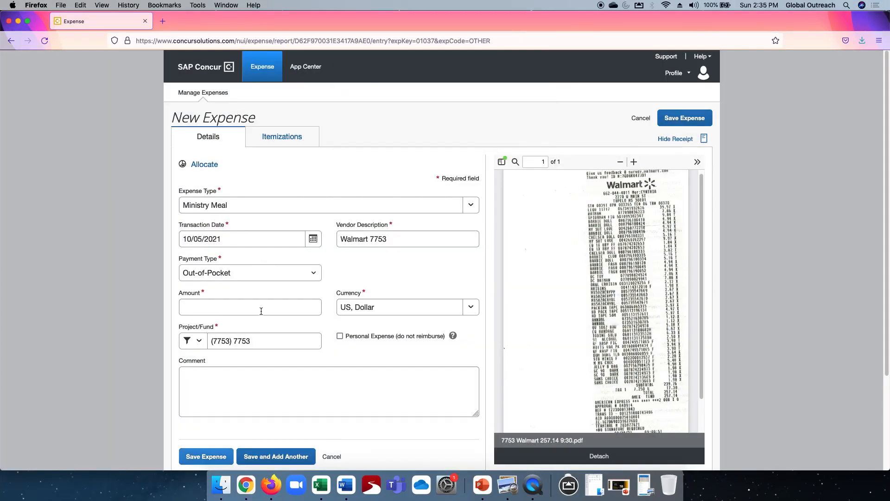
pyautogui.click(243, 305)
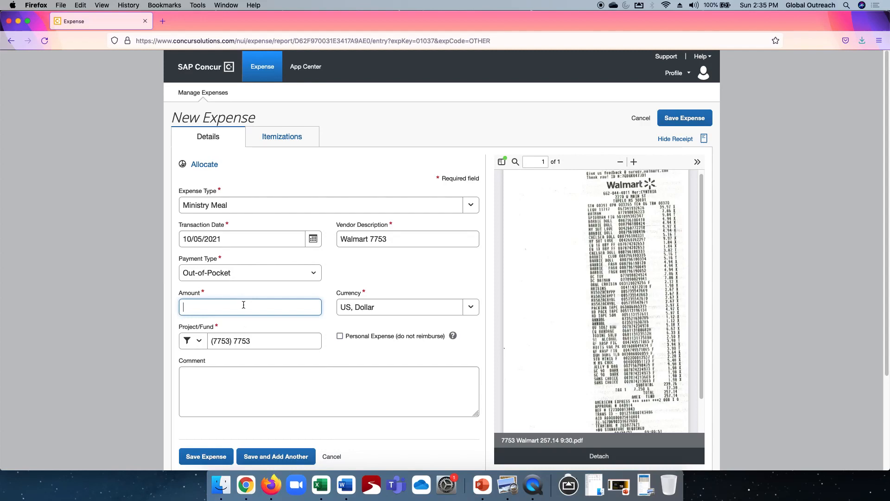
pyautogui.write('257.14')
pyautogui.click(206, 456)
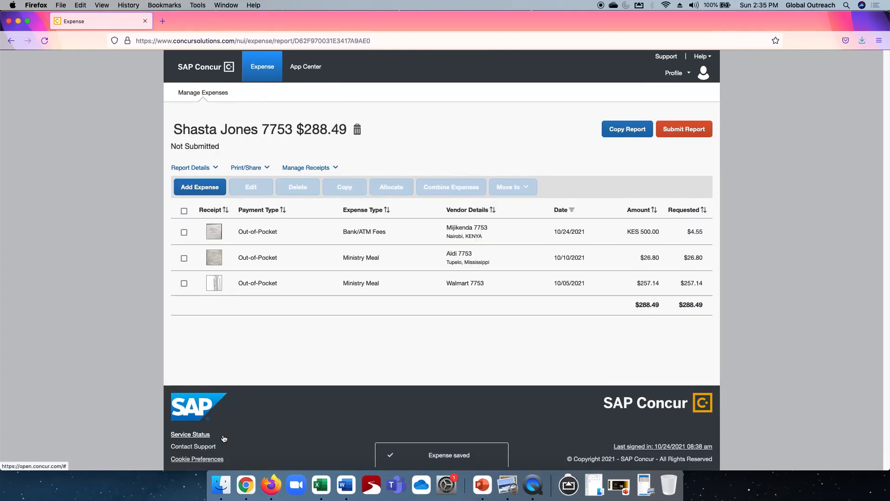
# Open the 1234 report and create a new Ministry Meal expense
pyautogui.click(268, 70)
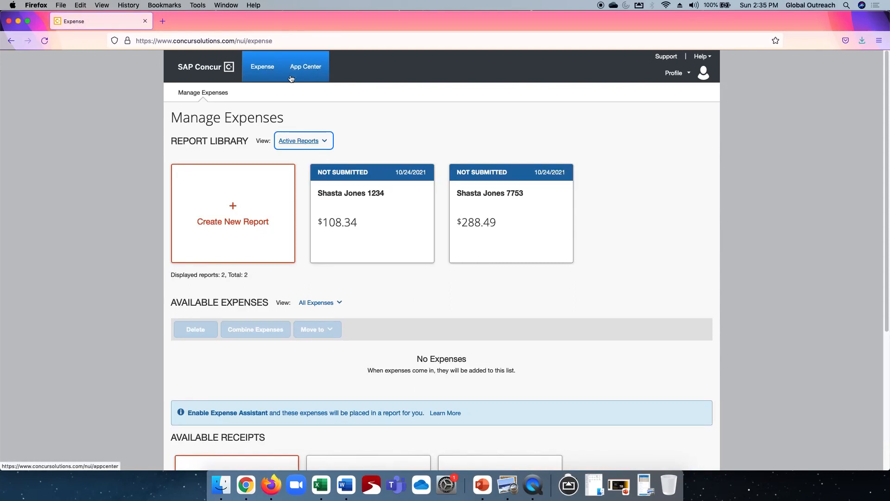
pyautogui.click(344, 196)
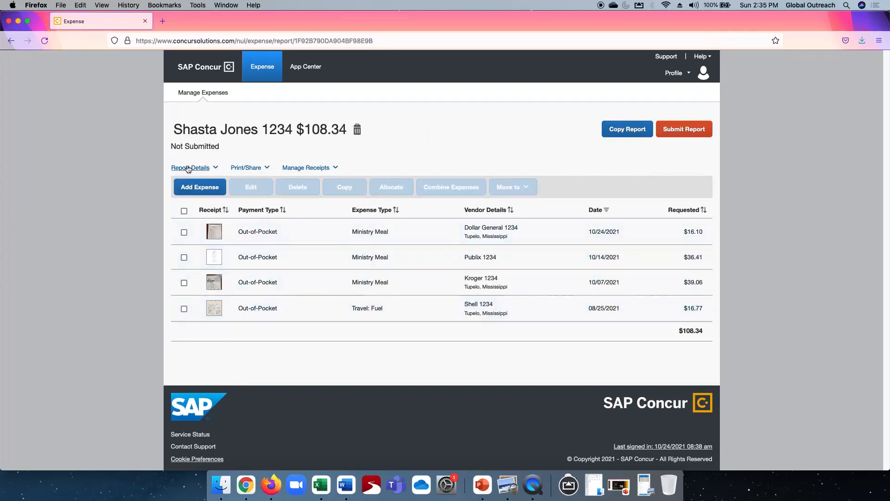
pyautogui.click(187, 186)
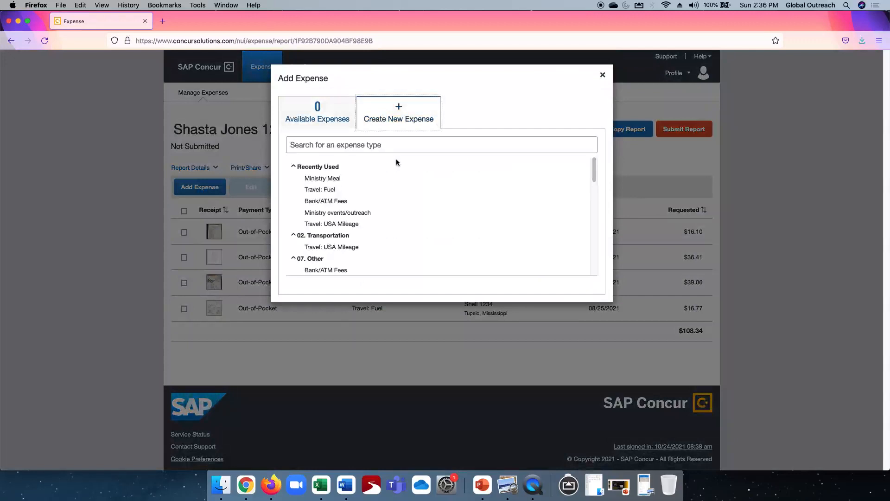
pyautogui.click(398, 110)
pyautogui.click(323, 180)
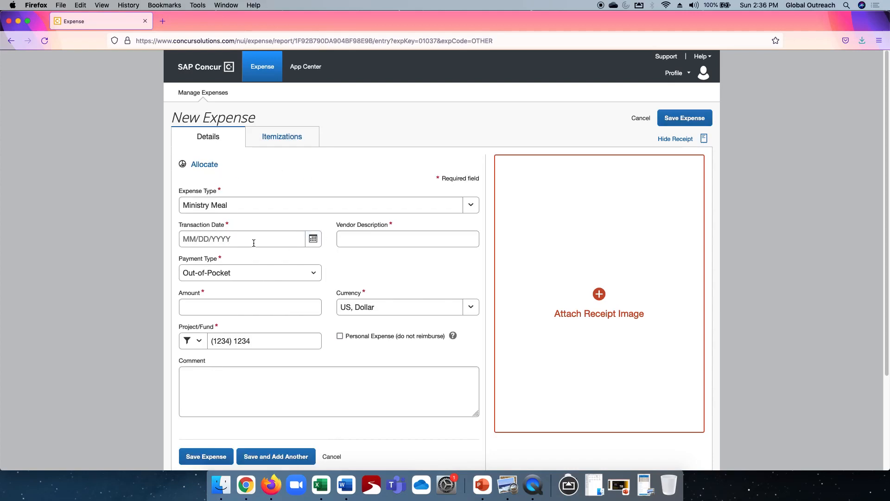
# Set the transaction date to 10/07/2021, vendor to Village Market and amount to 300.00
pyautogui.click(255, 240)
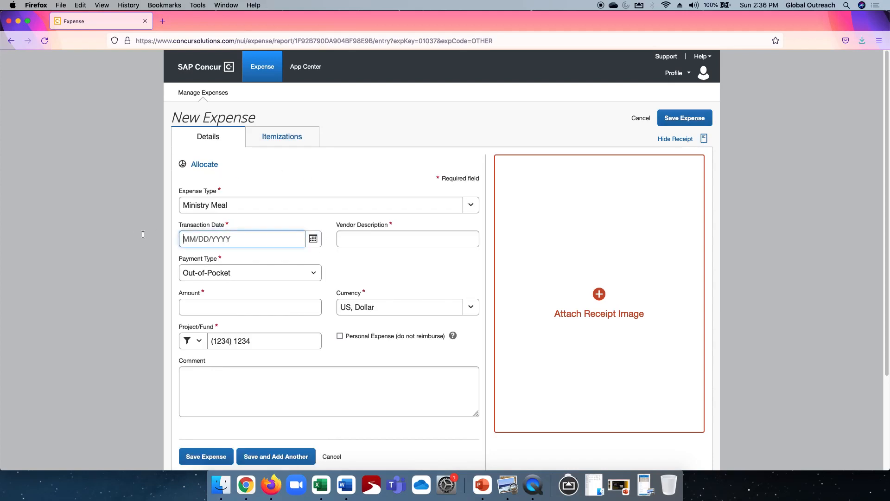
pyautogui.click(313, 238)
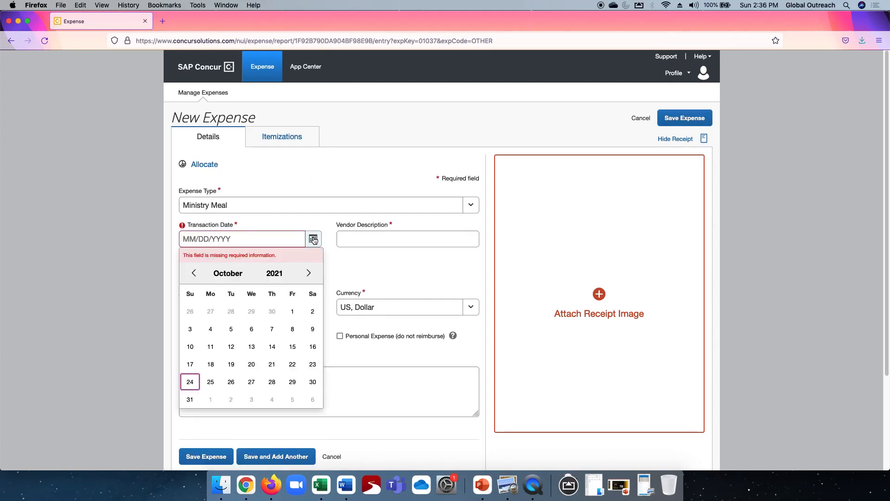
pyautogui.click(272, 329)
pyautogui.click(415, 237)
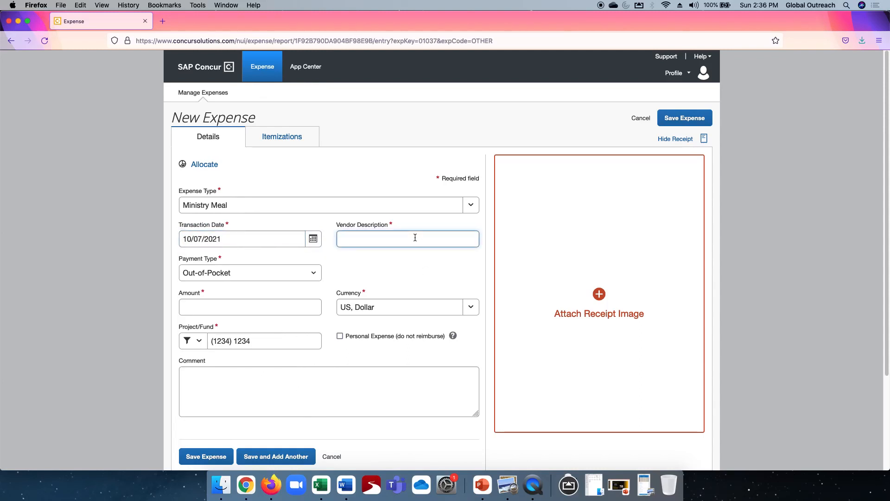
pyautogui.write('Village Market')
pyautogui.press('Tab')
pyautogui.press('Tab')
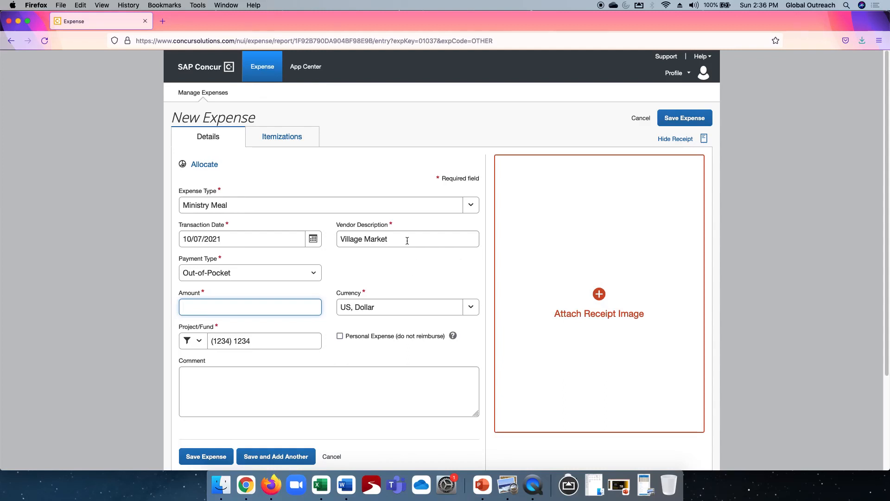
pyautogui.write('300.0')
# Set the project/fund to (7753) 7753 and save the expense
pyautogui.click(242, 340)
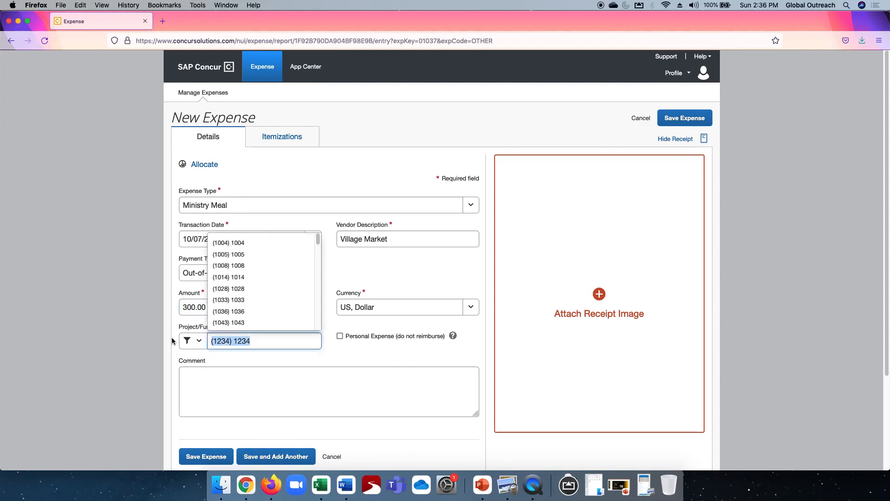
pyautogui.write('7753')
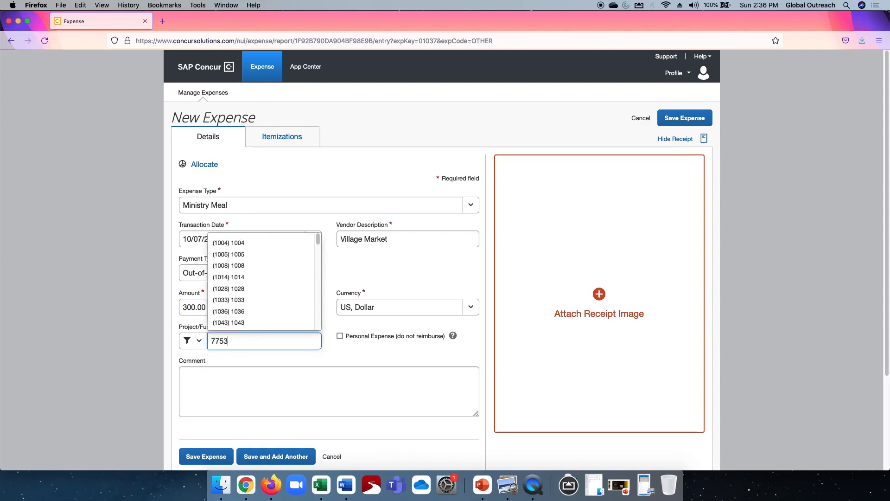
pyautogui.click(238, 360)
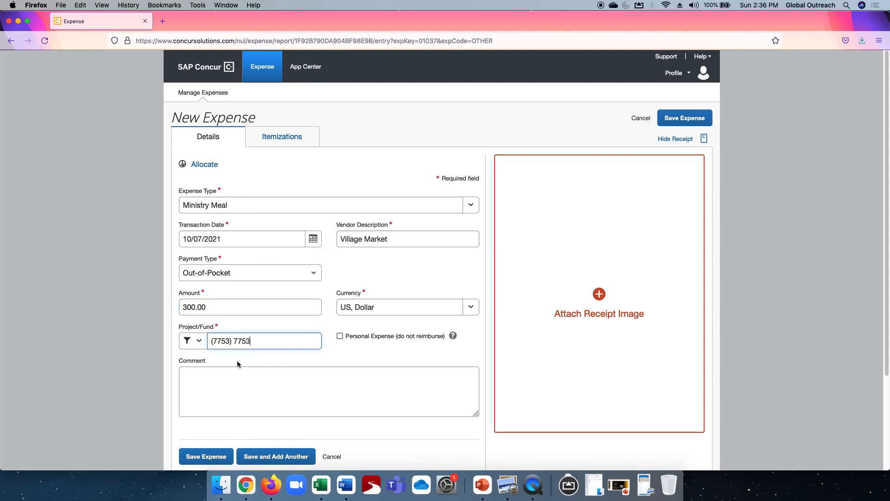
pyautogui.click(204, 457)
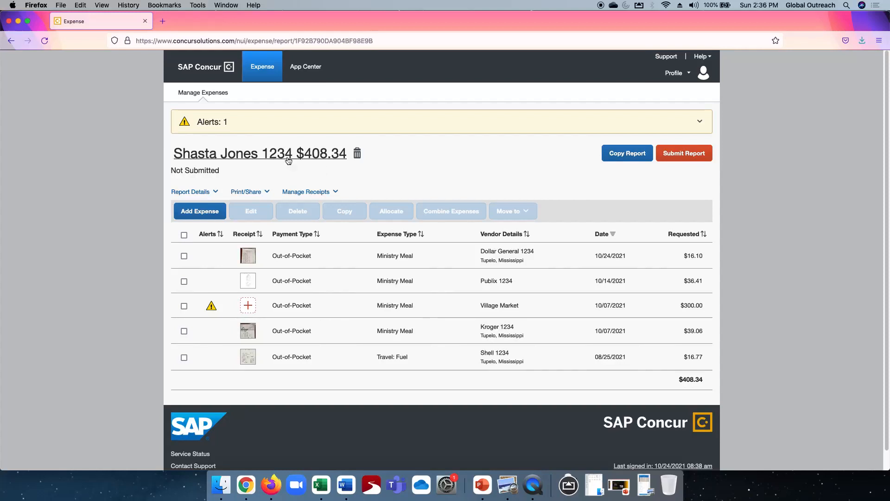
# Open the Village Market expense in the 1234 report and change its vendor to Village Market 1234
pyautogui.click(299, 305)
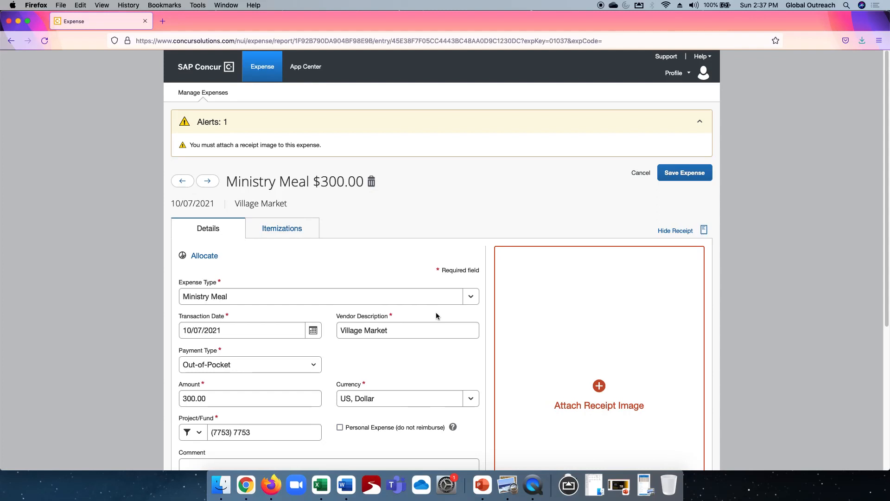
pyautogui.click(408, 332)
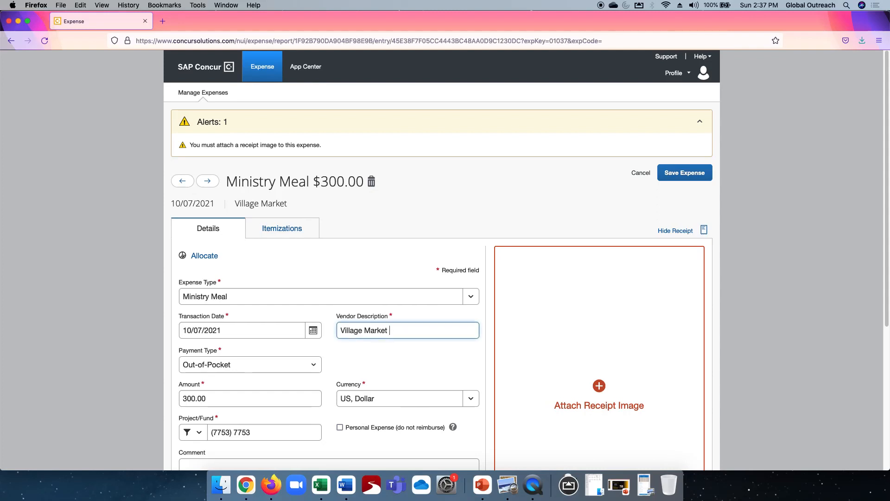
pyautogui.write('1234')
# Set the expense's project/fund to (1234) 1234 and save the expense
pyautogui.click(257, 430)
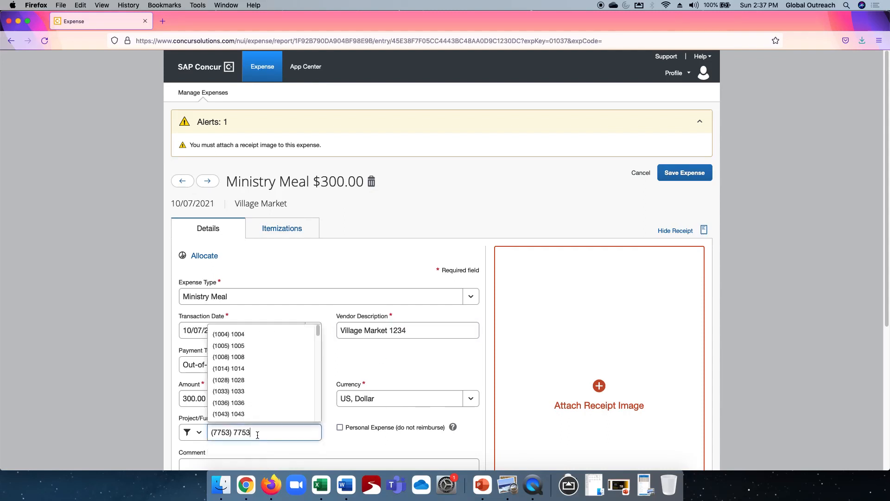
pyautogui.write('1234')
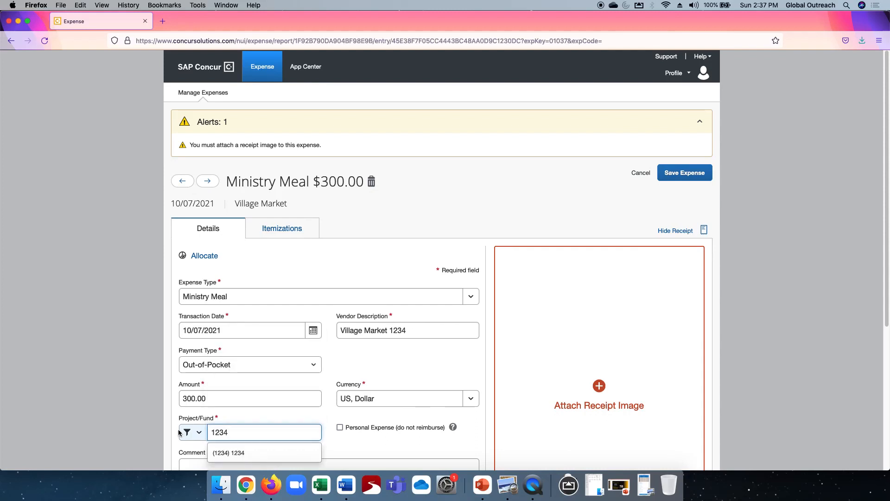
pyautogui.click(234, 454)
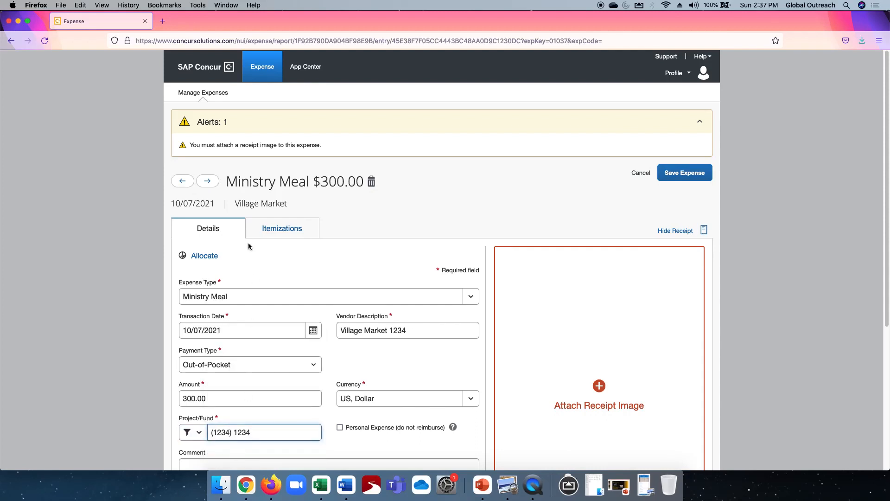
pyautogui.scroll(-3, 248, 245)
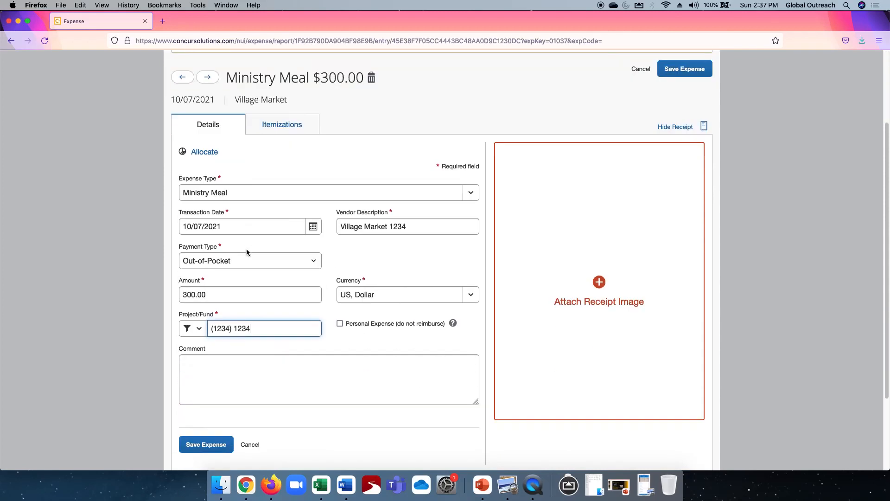
pyautogui.click(208, 445)
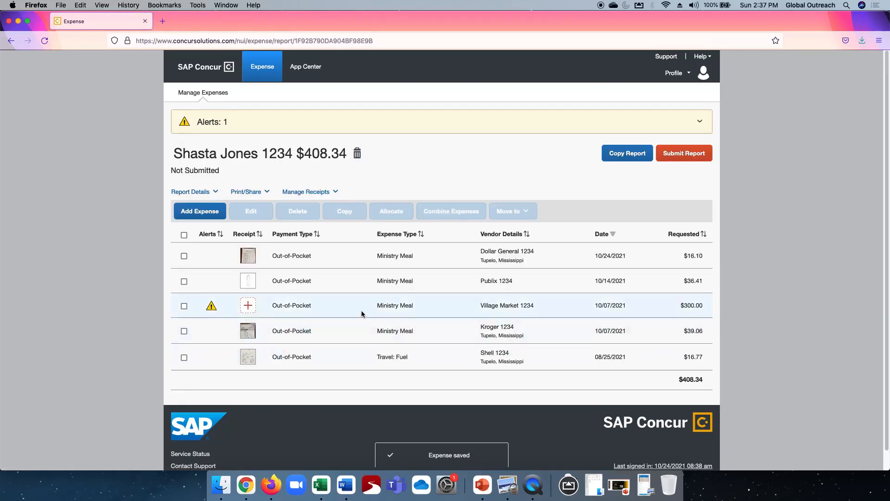
# Examine the missing-receipt warning on the Village Market 1234 expense and return to the 1234 report
pyautogui.click(211, 306)
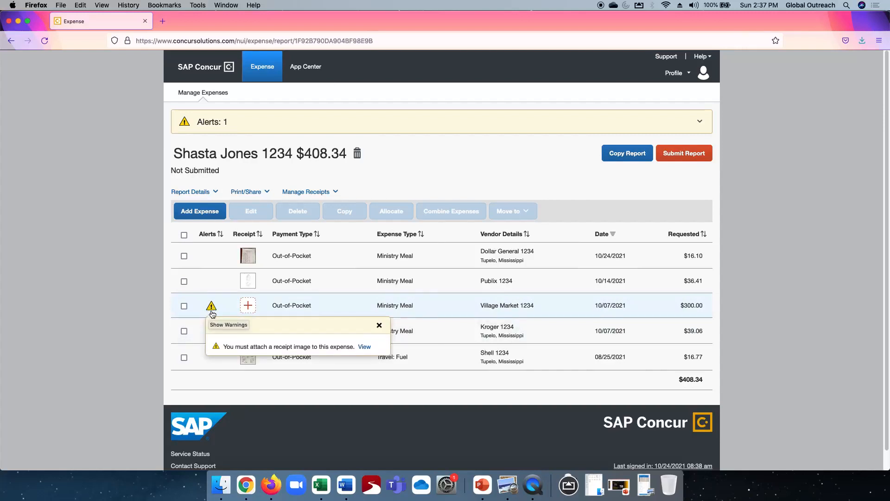
pyautogui.click(223, 302)
pyautogui.click(227, 302)
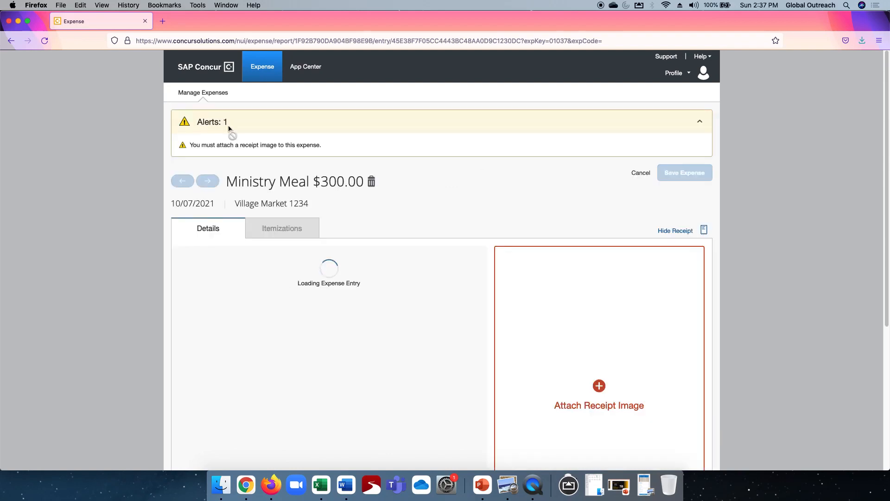
pyautogui.click(262, 68)
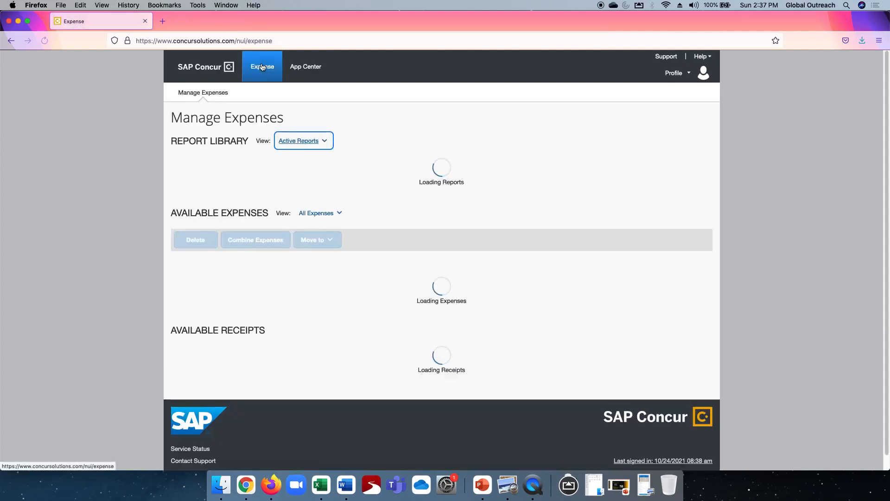
pyautogui.click(357, 218)
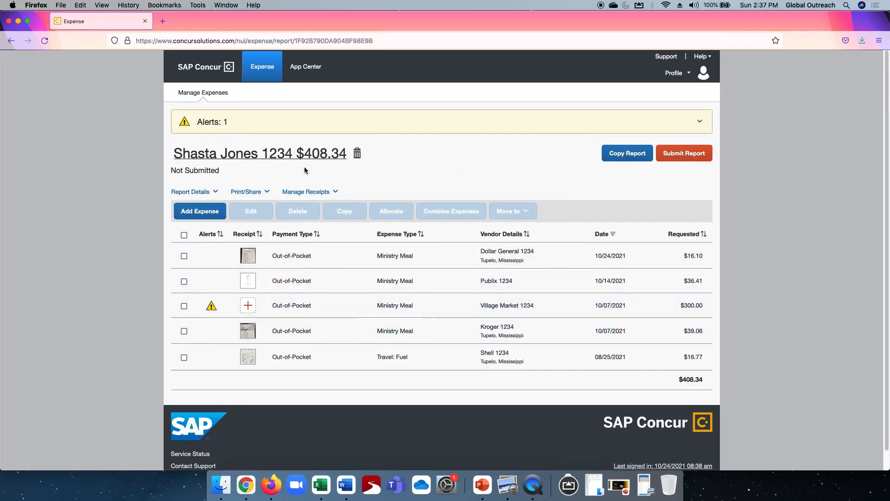
# Create a missing receipt declaration for the Village Market 1234 expense and accept it
pyautogui.click(309, 194)
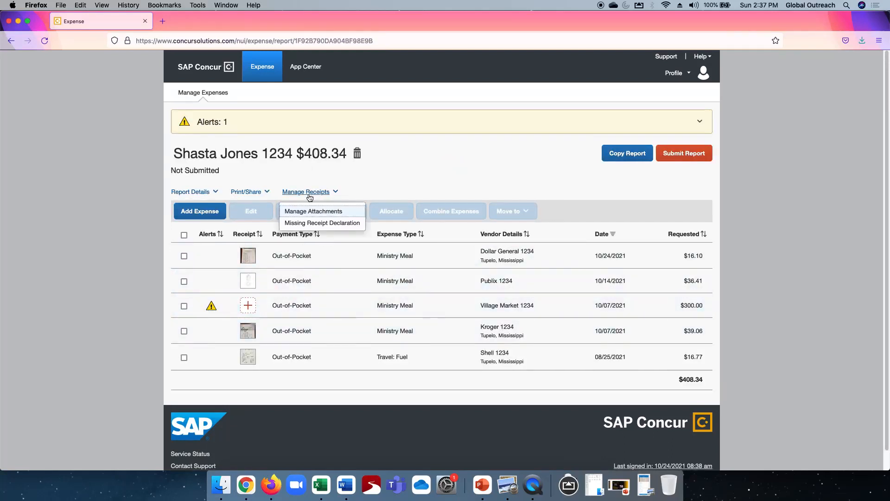
pyautogui.click(301, 223)
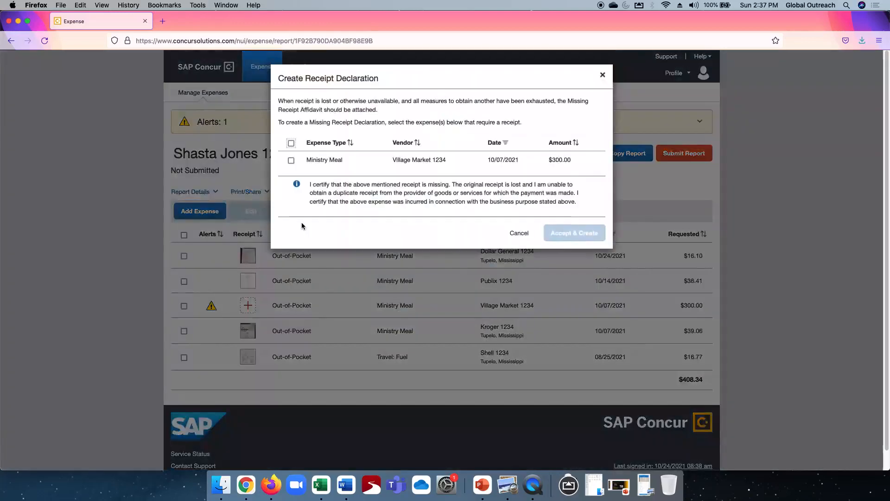
pyautogui.click(291, 160)
pyautogui.click(568, 232)
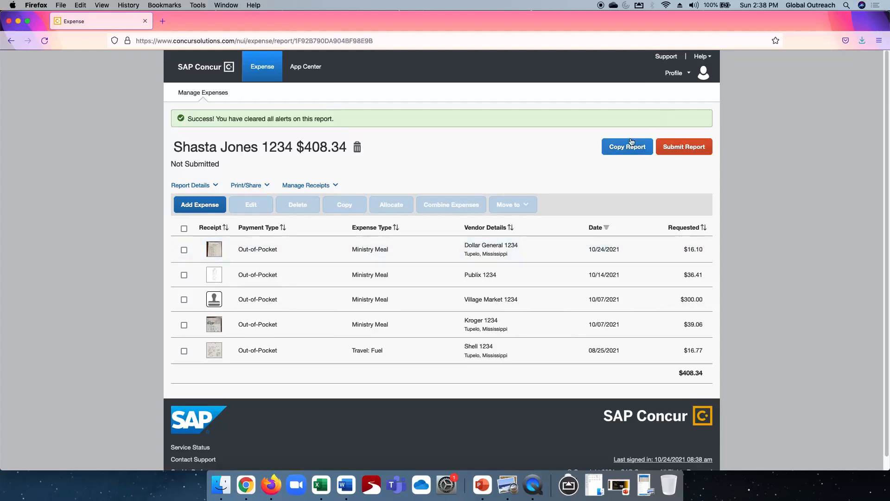
# Review the report library and available expenses, then reopen the 1234 report
pyautogui.click(256, 67)
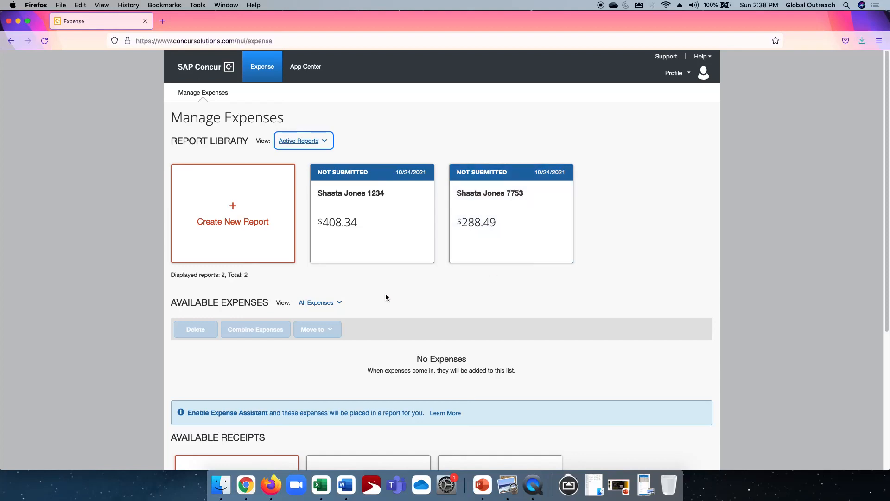
pyautogui.scroll(-5, 387, 295)
pyautogui.scroll(5, 391, 296)
pyautogui.click(361, 210)
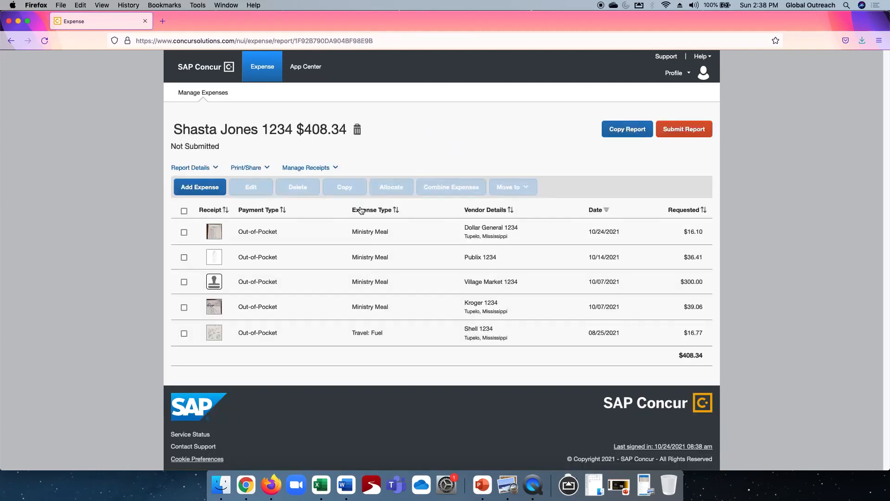
# Open the 1234 report's header details and save them
pyautogui.click(185, 168)
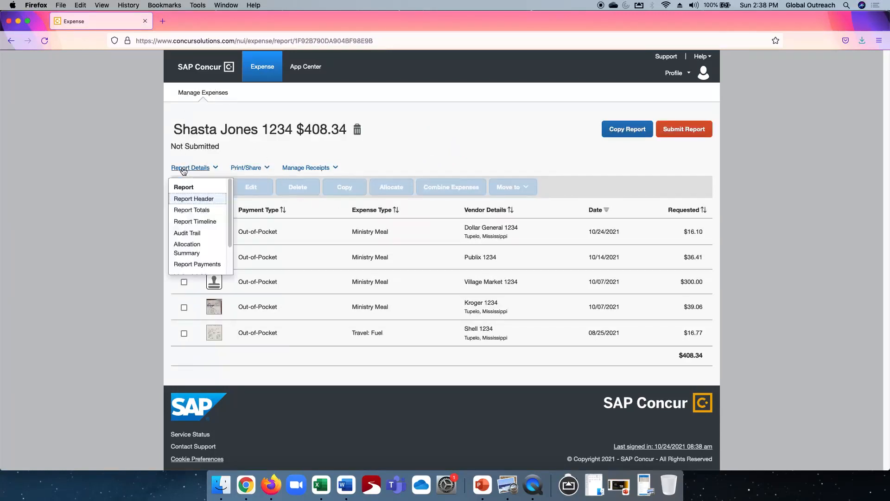
pyautogui.click(187, 200)
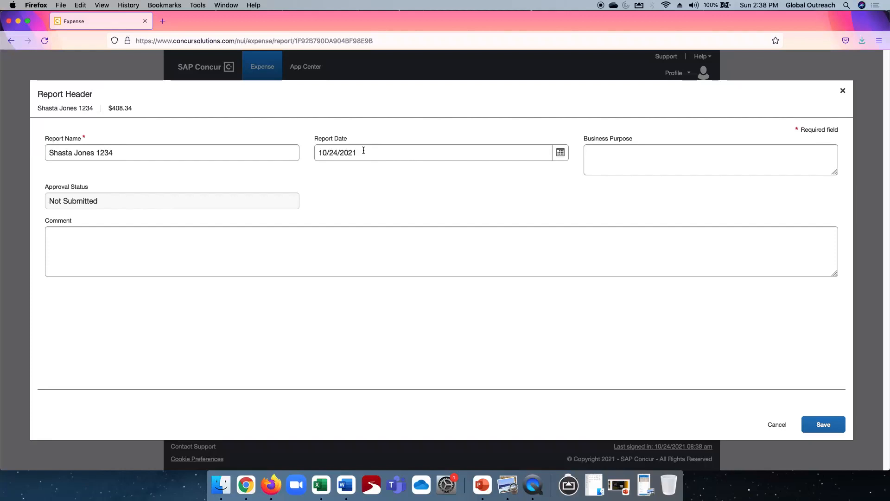
pyautogui.click(831, 426)
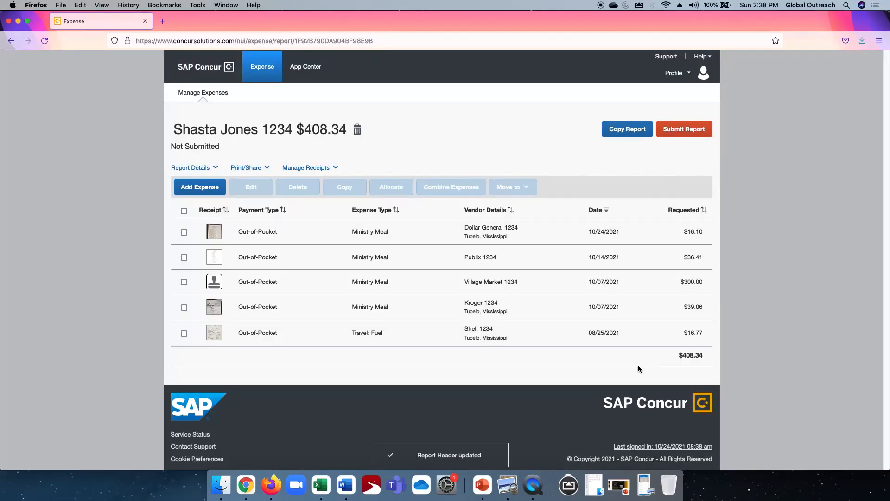
# Submit the 1234 report and close the submission confirmation
pyautogui.click(692, 131)
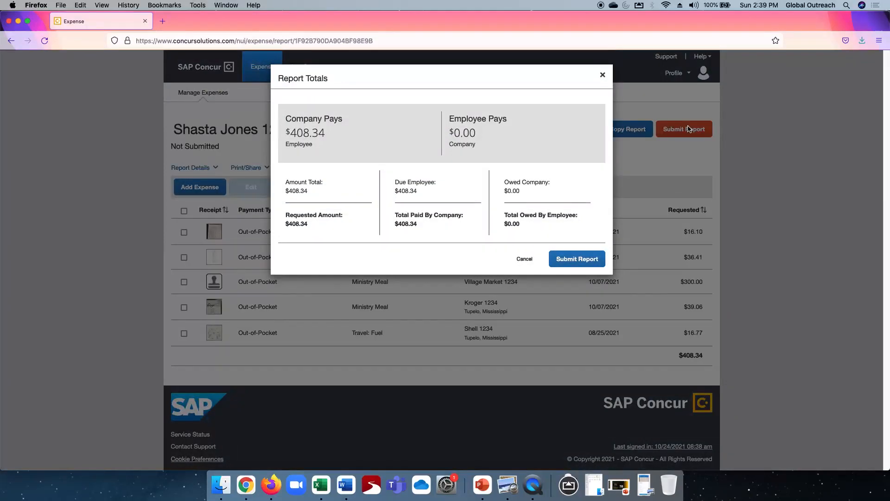
pyautogui.click(574, 258)
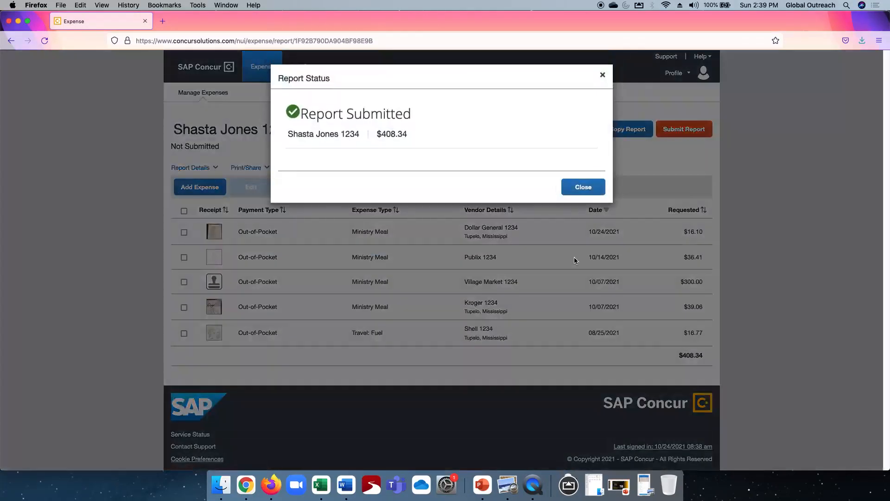
pyautogui.click(592, 187)
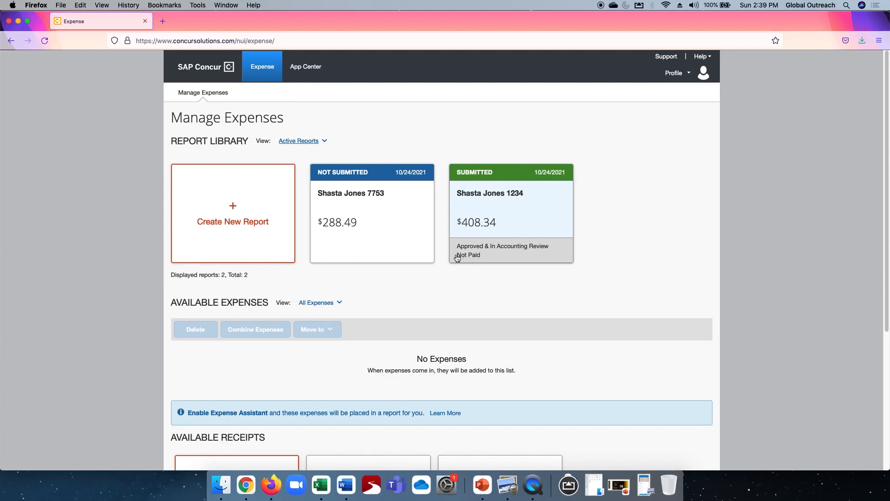
# Open the submitted 1234 report, recall it, and go back to the expense overview
pyautogui.click(528, 222)
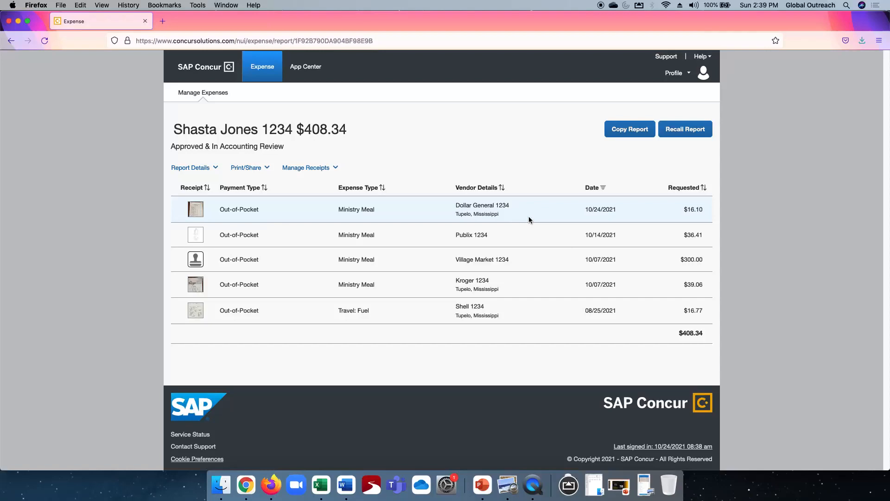
pyautogui.click(688, 129)
pyautogui.click(521, 140)
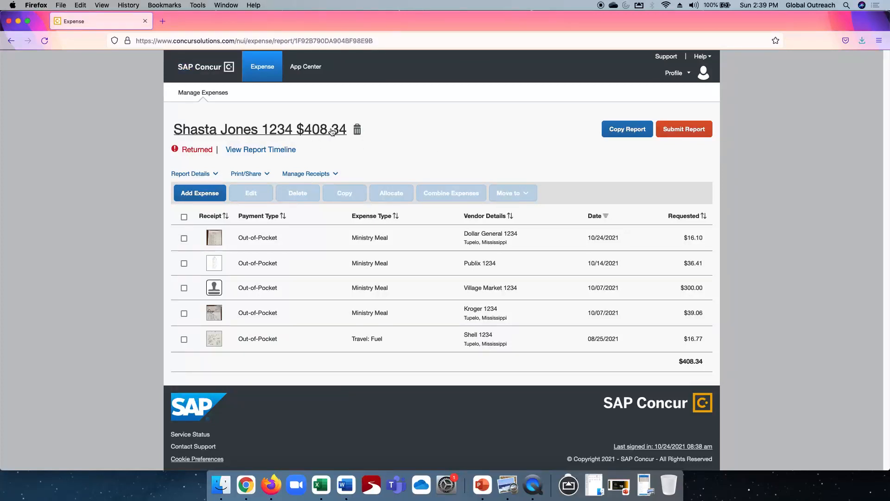
pyautogui.click(256, 66)
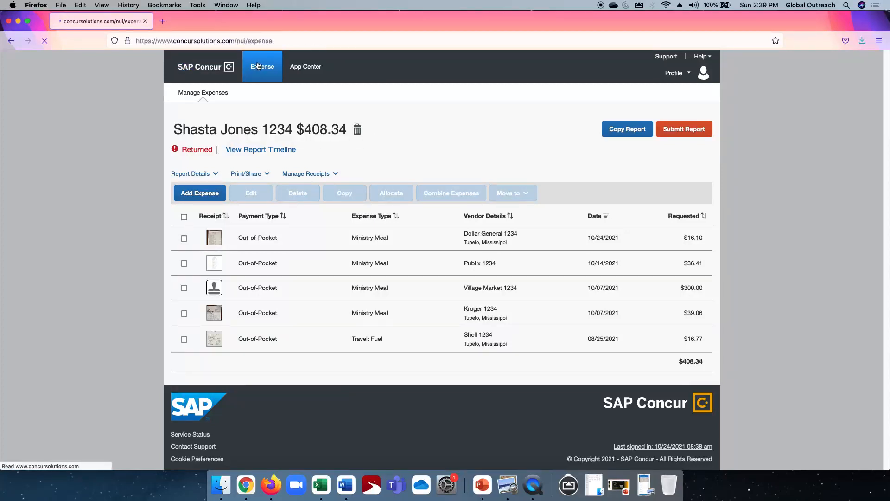